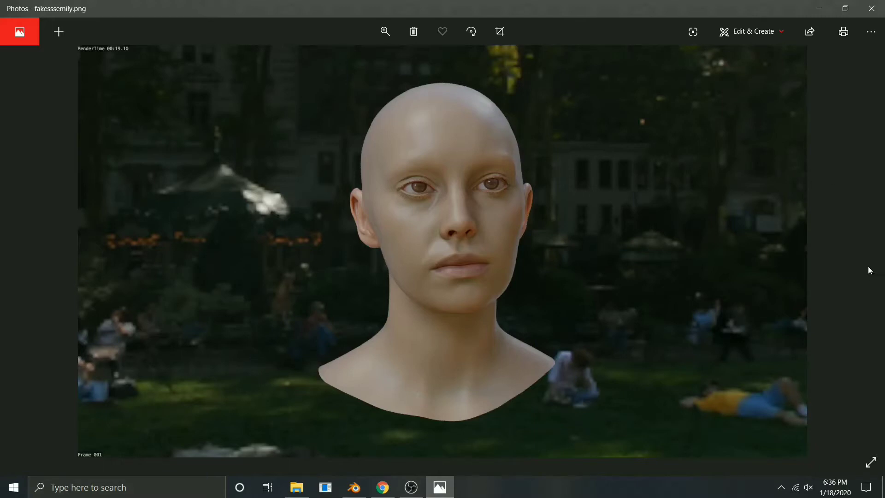
- Compare the realsssemily.png and fakesssemily.png head renders, examining the skin around the eyes and nose closely
{"action": "left_click", "coordinate": [28, 255]}
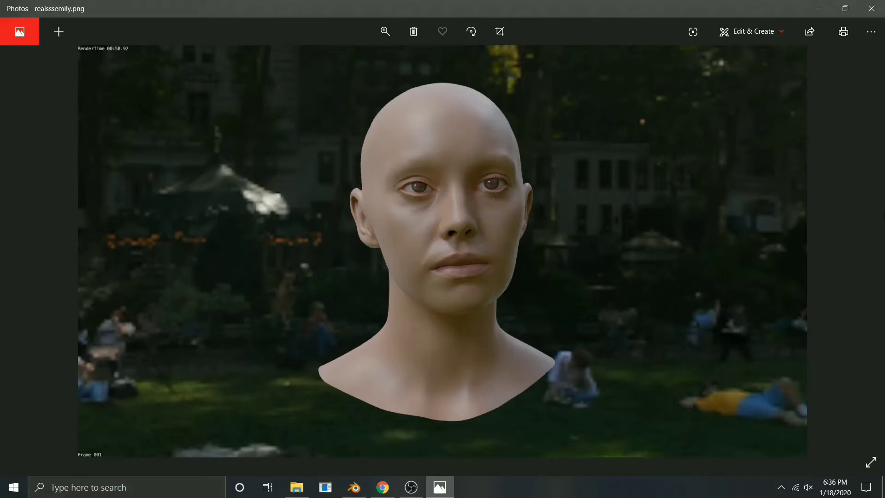
{"action": "left_click", "coordinate": [860, 250]}
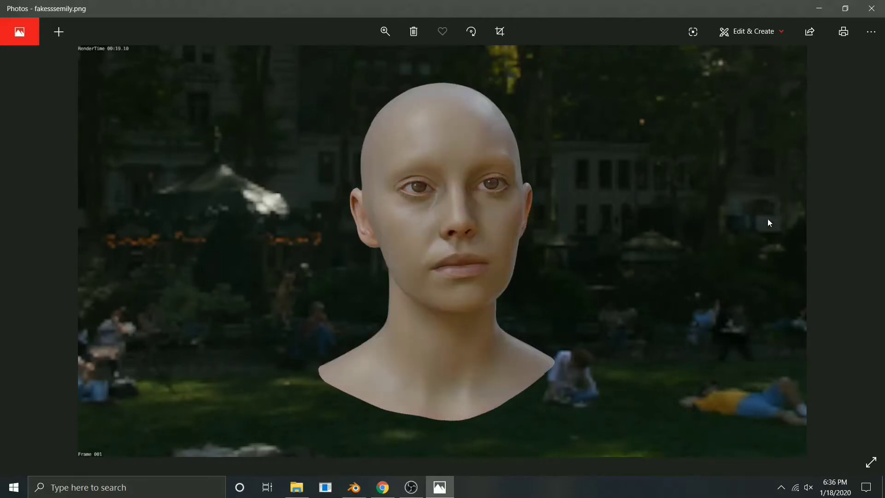
{"action": "left_click", "coordinate": [32, 250]}
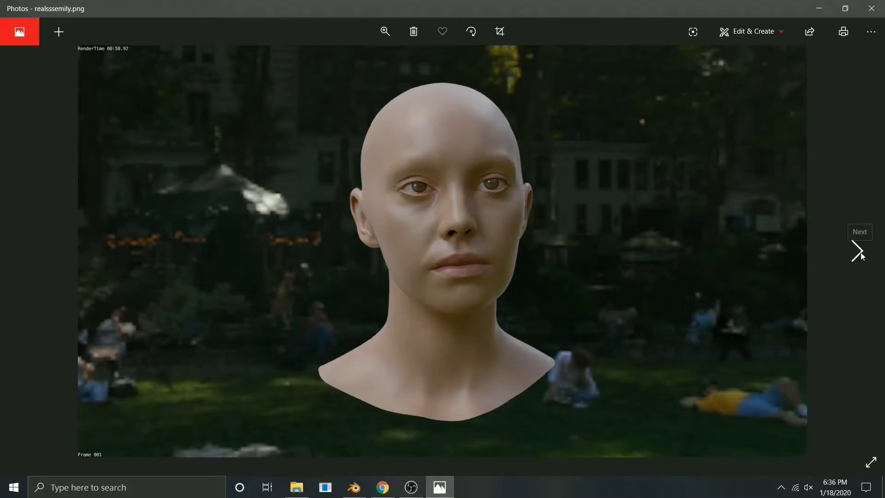
{"action": "left_click", "coordinate": [860, 253]}
{"action": "left_click", "coordinate": [28, 242]}
{"action": "scroll", "coordinate": [406, 64], "scroll_direction": "up", "scroll_amount": 5}
{"action": "scroll", "coordinate": [466, 226], "scroll_direction": "down", "scroll_amount": 2}
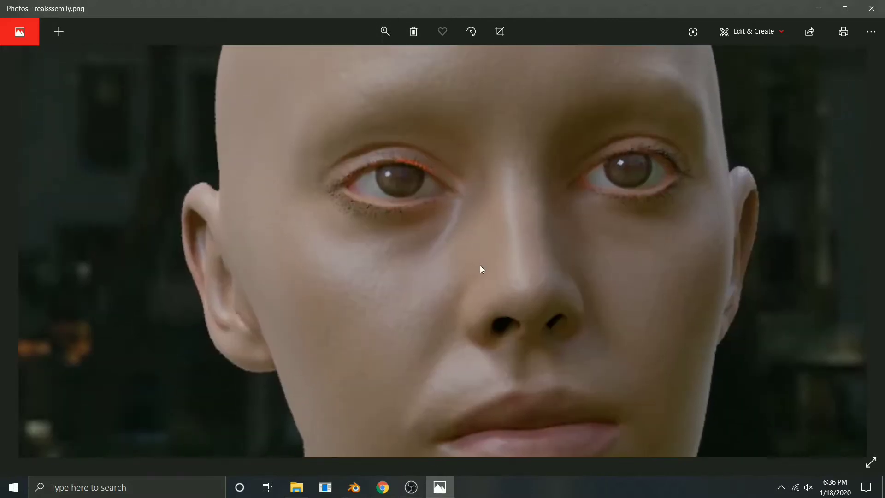
{"action": "left_click", "coordinate": [396, 31]}
{"action": "left_click_drag", "start_coordinate": [390, 61], "coordinate": [290, 51]}
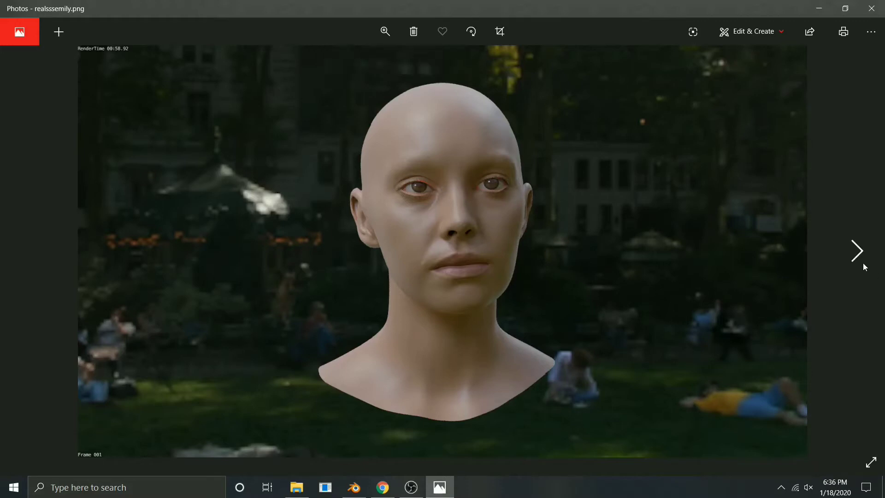
{"action": "left_click", "coordinate": [856, 251]}
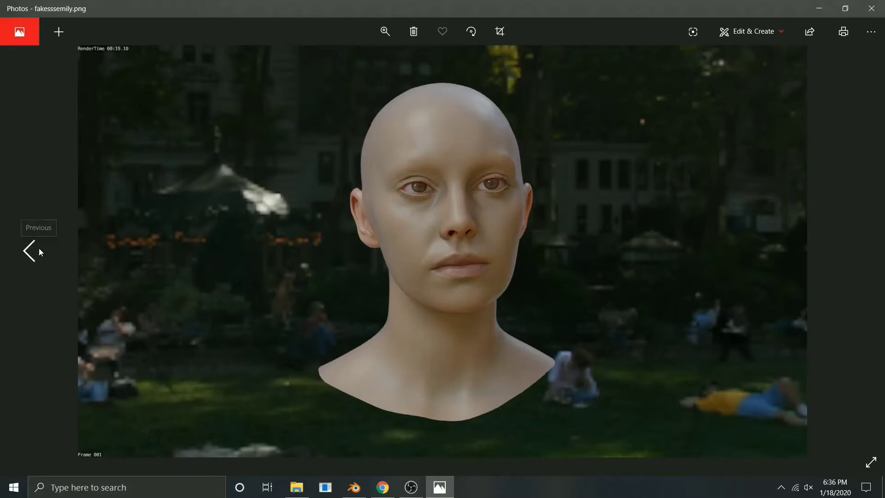
- Compare the fakessschristmas.jpg and realssschristmas.jpg renders, examining the skin shading on the character's face closely
{"action": "left_click", "coordinate": [29, 251]}
{"action": "left_click", "coordinate": [40, 251]}
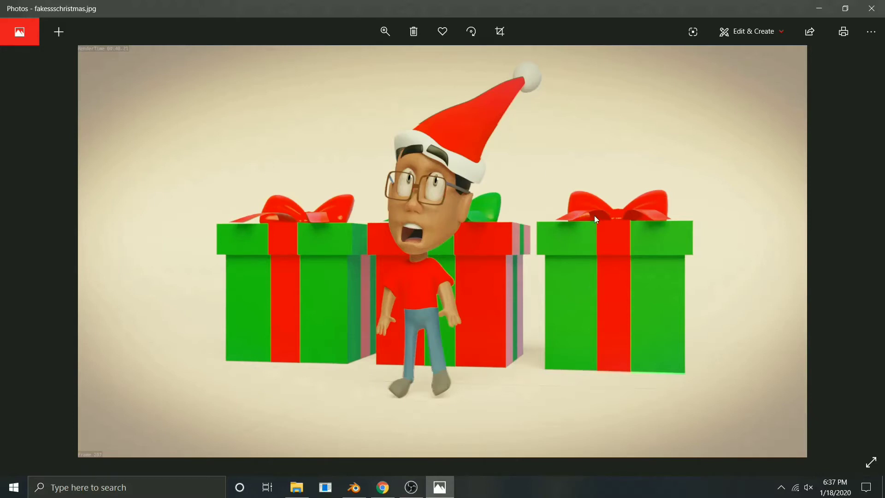
{"action": "left_click", "coordinate": [32, 246]}
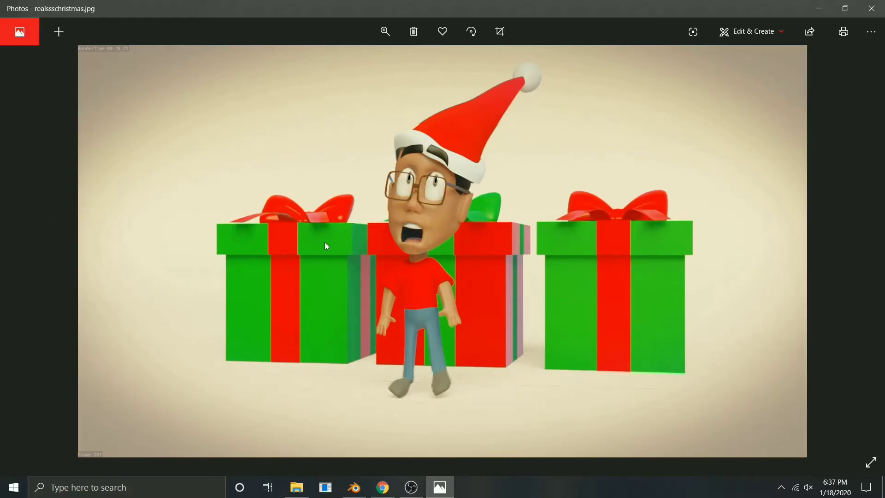
{"action": "left_click", "coordinate": [386, 33]}
{"action": "left_click", "coordinate": [393, 61]}
{"action": "left_click_drag", "start_coordinate": [435, 136], "coordinate": [545, 224]}
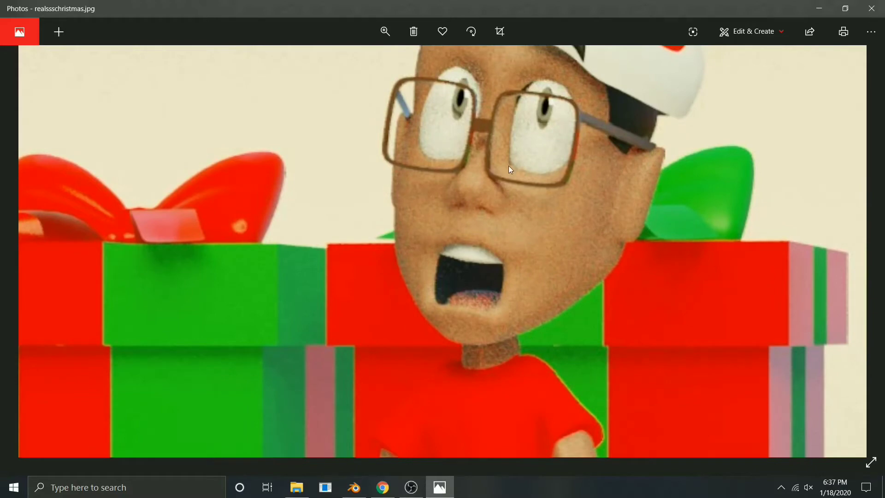
{"action": "left_click", "coordinate": [385, 31]}
{"action": "left_click_drag", "start_coordinate": [402, 57], "coordinate": [273, 41]}
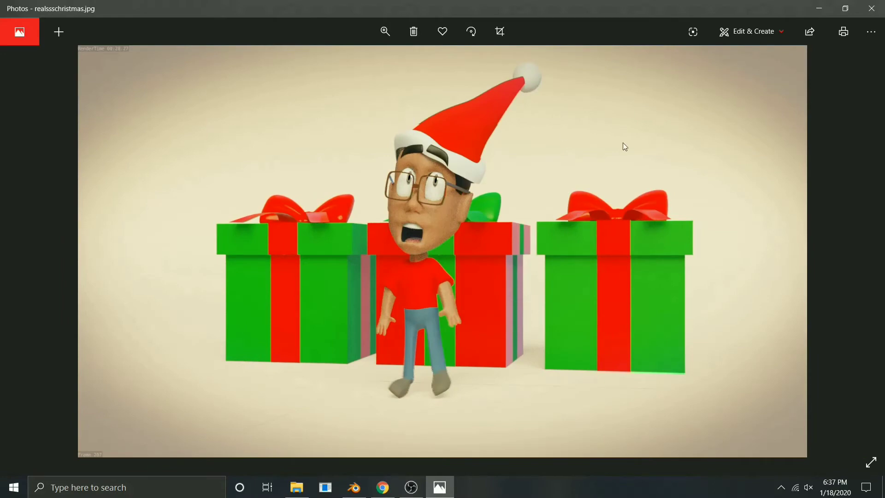
{"action": "key", "text": "Left"}
{"action": "key", "text": "Right"}
{"action": "key", "text": "Left"}
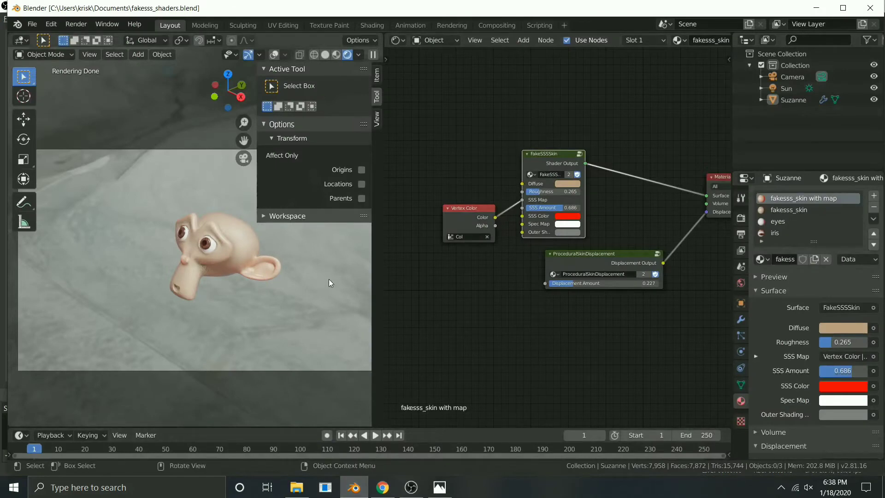
- In Blender, widen the FakeSSSSkin group node so its full input labels fit
{"action": "middle_click_drag", "start_coordinate": [327, 274], "coordinate": [295, 272]}
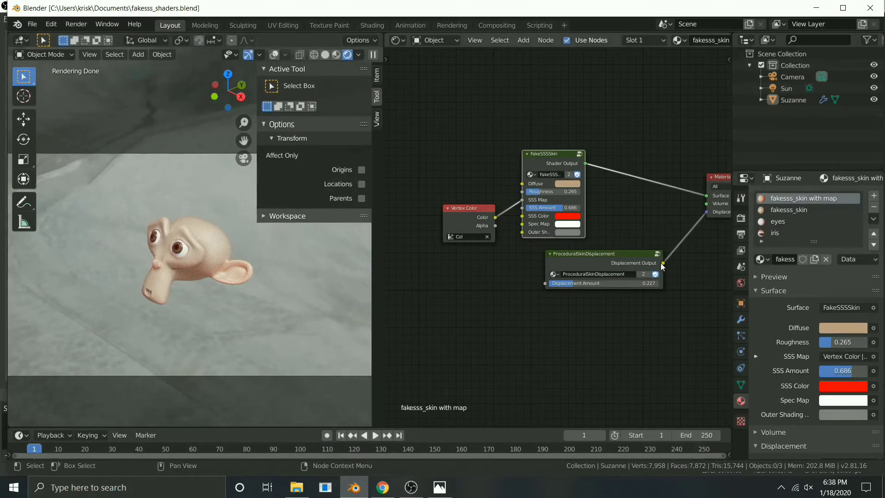
{"action": "key", "text": "Home"}
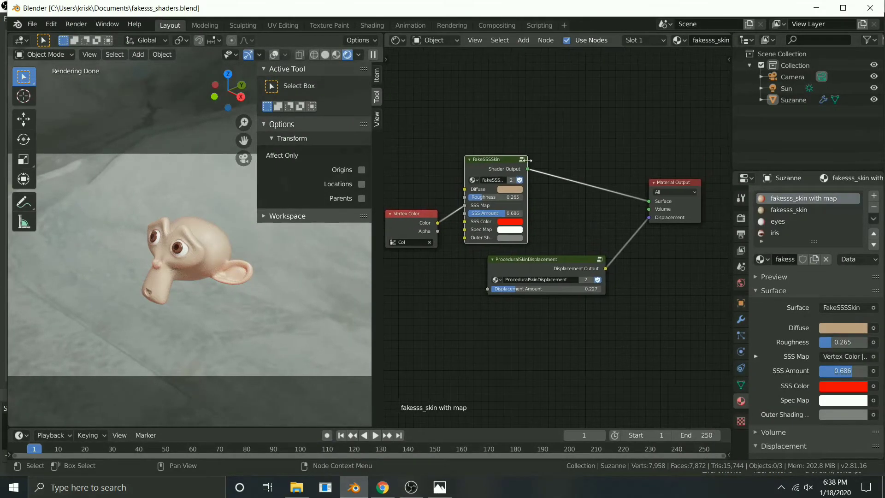
{"action": "left_click_drag", "start_coordinate": [562, 162], "coordinate": [569, 167]}
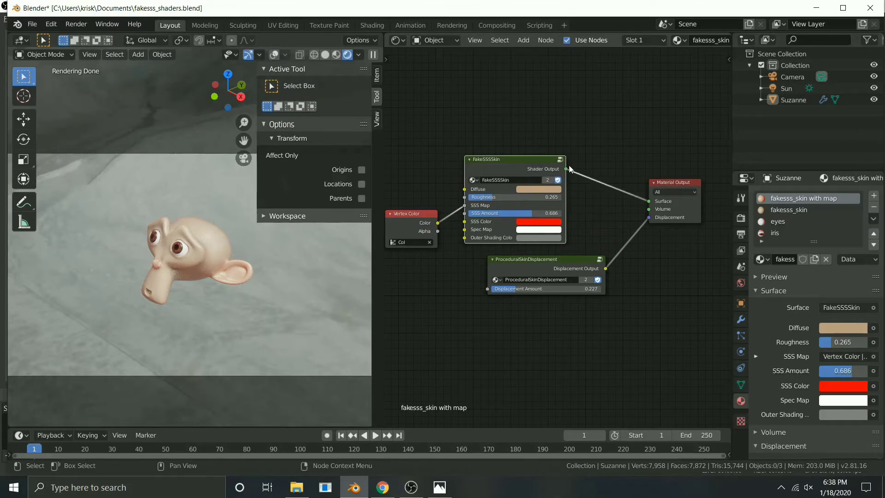
{"action": "middle_click_drag", "start_coordinate": [523, 130], "coordinate": [553, 135]}
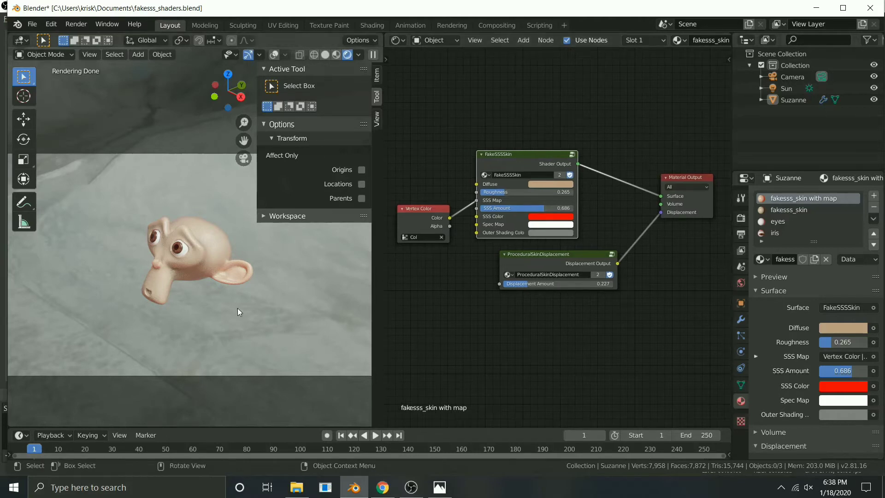
- Select the monkey head and shift the FakeSSSSkin node slightly upward in the shader graph
{"action": "left_click", "coordinate": [225, 260]}
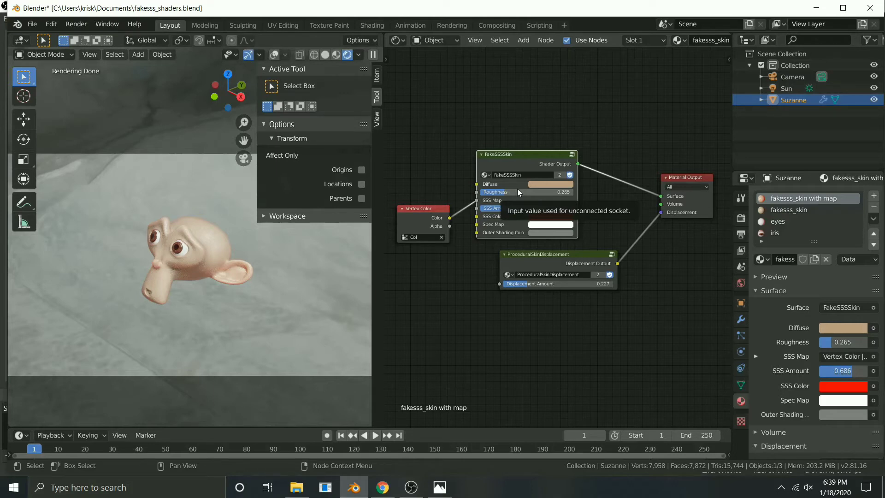
{"action": "left_click_drag", "start_coordinate": [531, 157], "coordinate": [531, 150]}
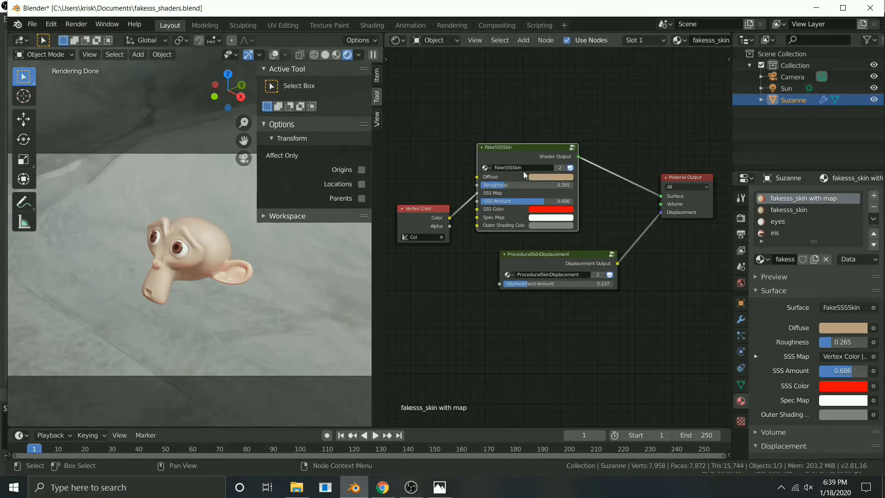
{"action": "scroll", "coordinate": [430, 144], "scroll_direction": "up", "scroll_amount": 1}
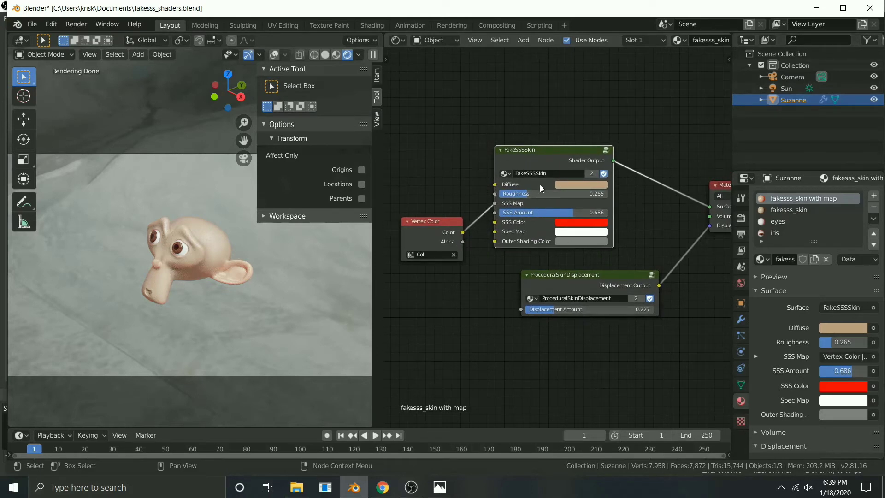
- Try green and yellow (hex BCAC2E) as the FakeSSSSkin Diffuse colour, and undo the colour changes
{"action": "left_click", "coordinate": [581, 185]}
{"action": "left_click_drag", "start_coordinate": [584, 108], "coordinate": [561, 78]}
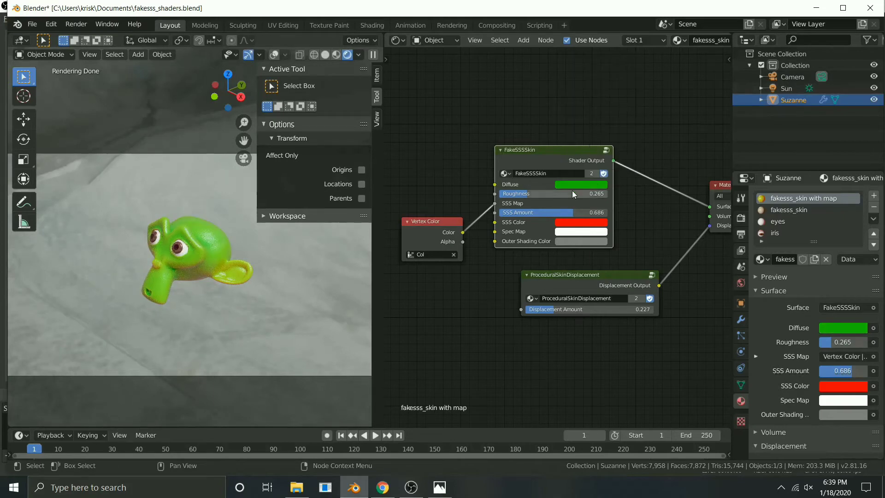
{"action": "left_click", "coordinate": [596, 183]}
{"action": "left_click_drag", "start_coordinate": [574, 102], "coordinate": [618, 76]}
{"action": "left_click", "coordinate": [573, 104]}
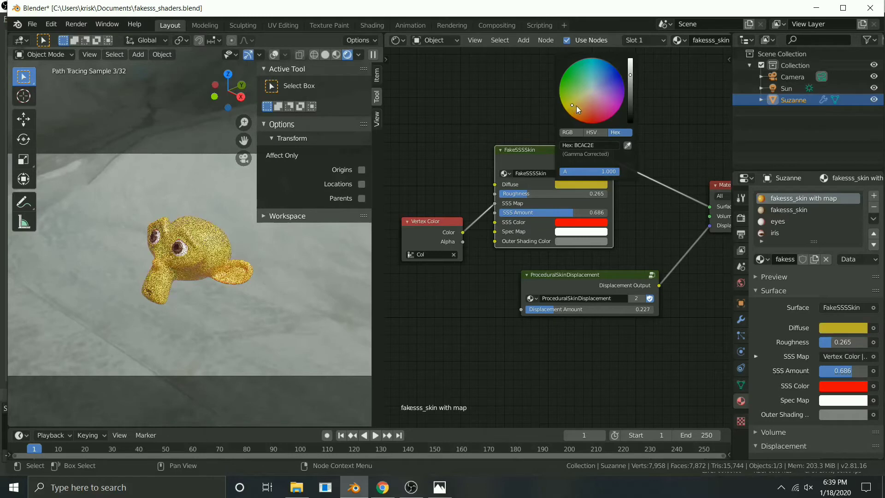
{"action": "right_click", "coordinate": [587, 185]}
{"action": "left_click", "coordinate": [587, 185]}
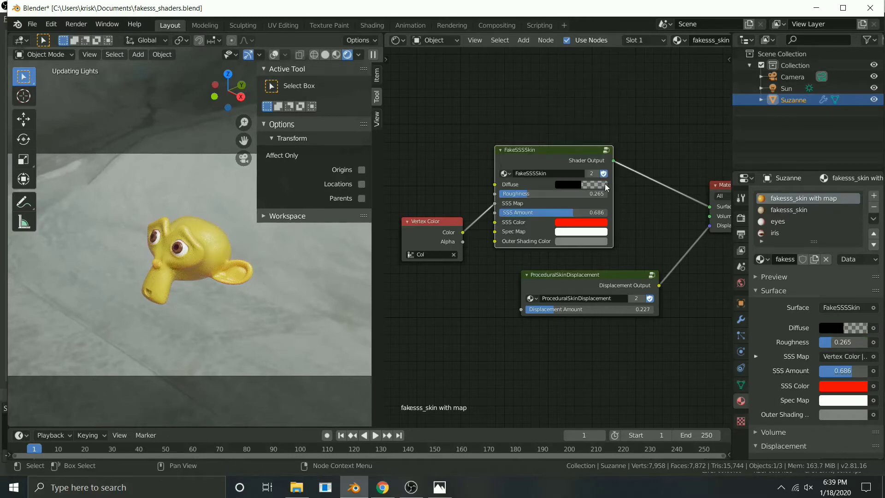
{"action": "key", "text": "ctrl+z"}
{"action": "key", "text": "ctrl+z"}
{"action": "key", "text": "ctrl+z"}
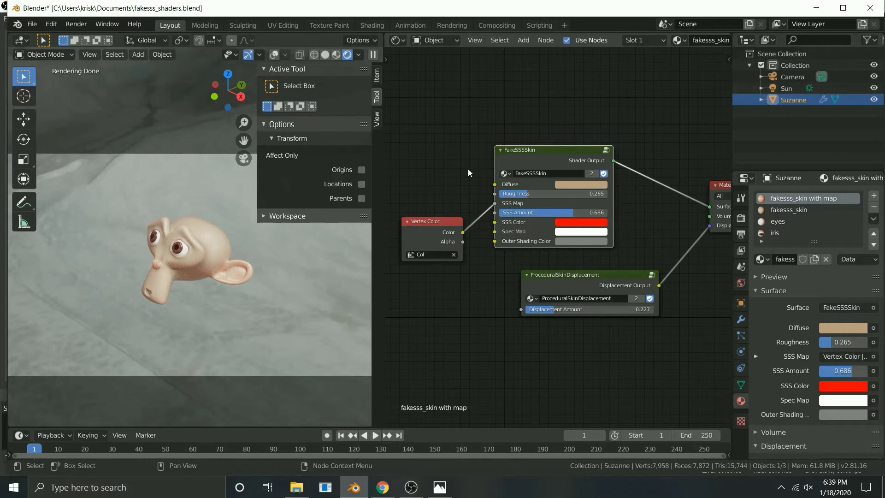
- Test the FakeSSSSkin Roughness at 0 and 1, muting the ProceduralSkinDisplacement node for the comparison
{"action": "left_click_drag", "start_coordinate": [529, 191], "coordinate": [498, 193]}
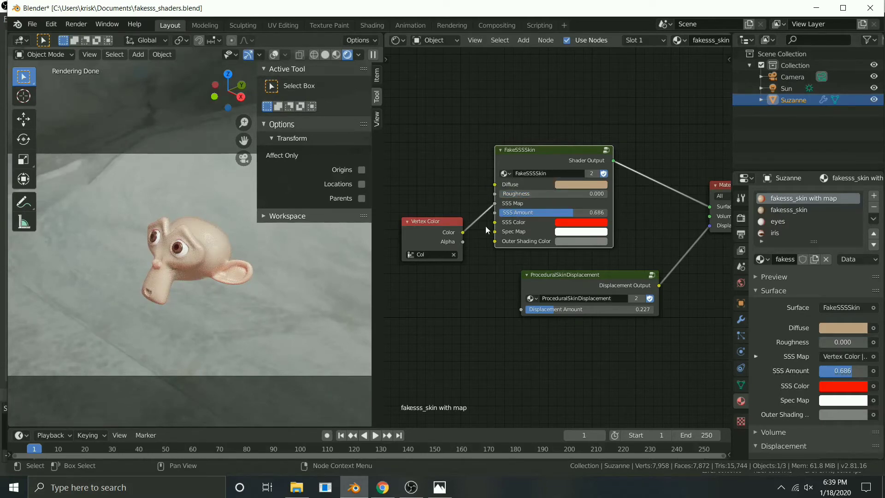
{"action": "scroll", "coordinate": [205, 254], "scroll_direction": "up", "scroll_amount": 5}
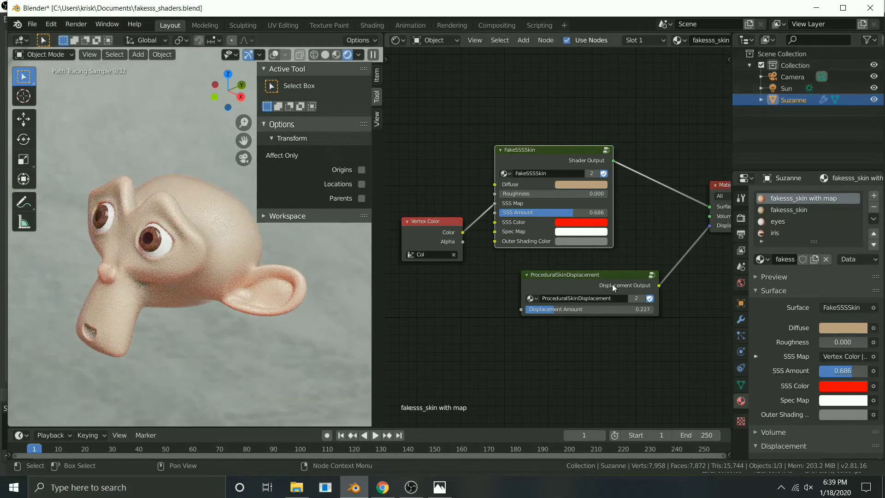
{"action": "key", "text": "m"}
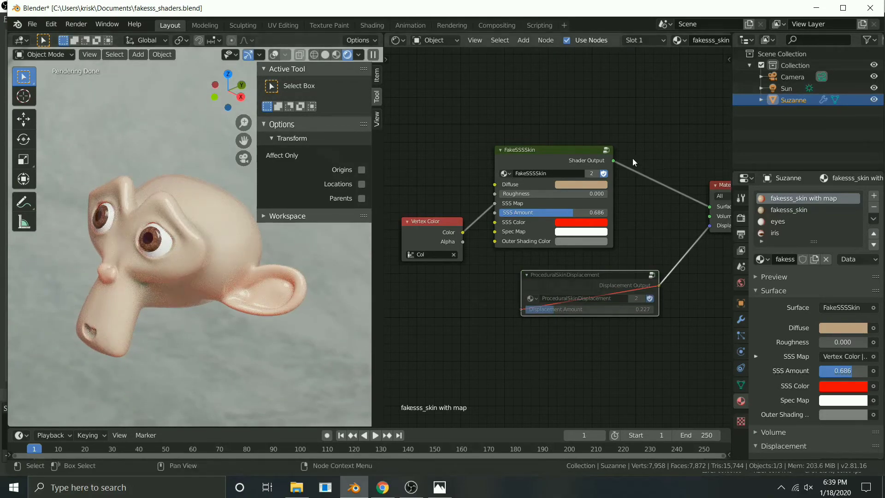
{"action": "left_click_drag", "start_coordinate": [571, 193], "coordinate": [603, 195]}
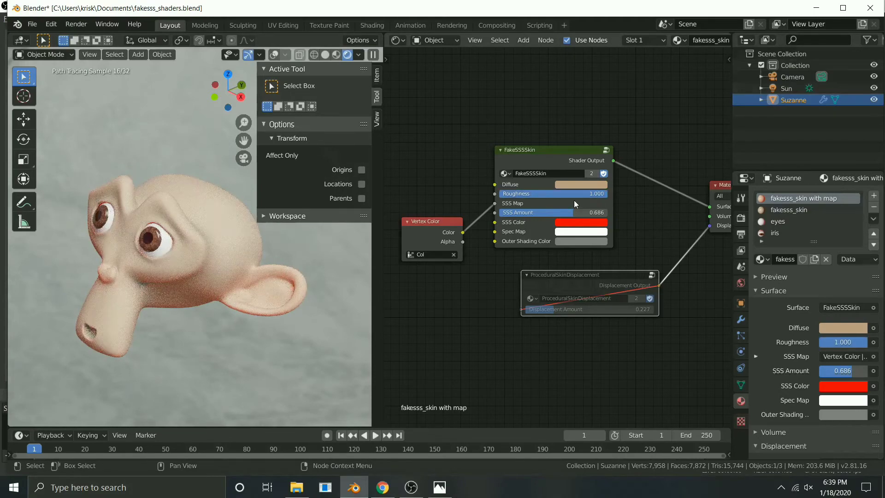
- Set the FakeSSSSkin Roughness to 0.5 and unmute the ProceduralSkinDisplacement node
{"action": "left_click", "coordinate": [584, 193]}
{"action": "type", "text": "0.5"}
{"action": "key", "text": "Return"}
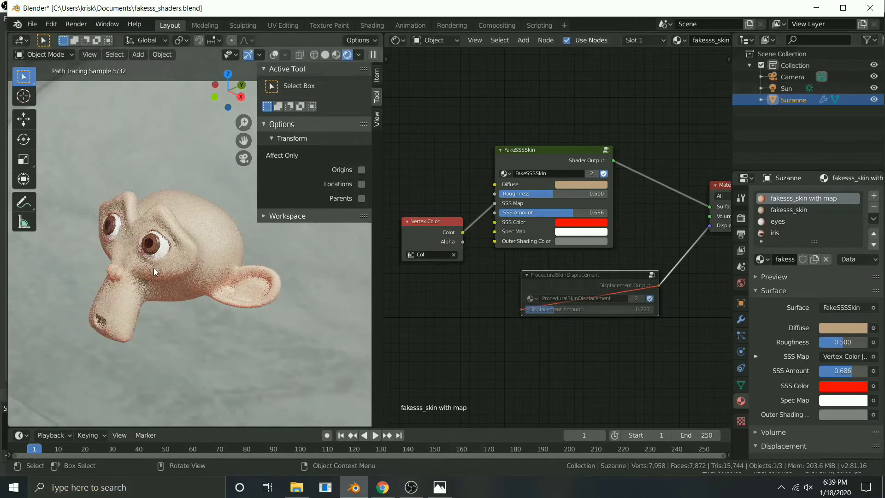
{"action": "key", "text": "m"}
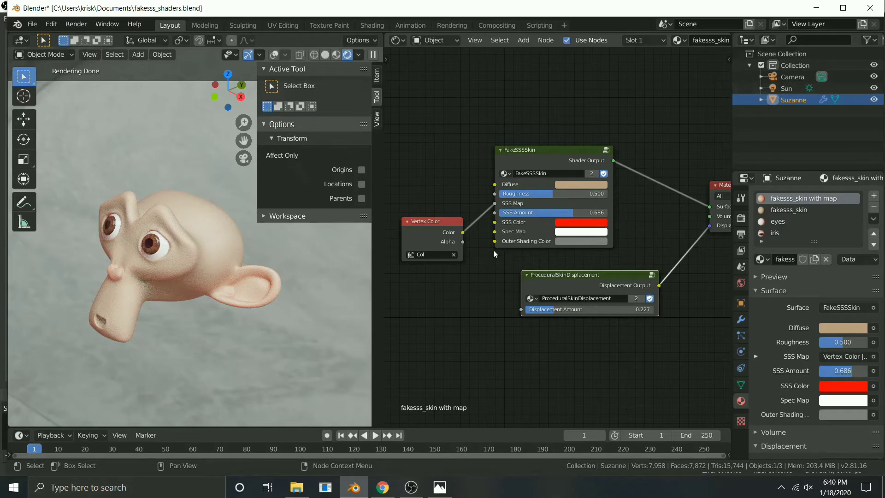
- Inspect the black-and-white vertex colour map on the monkey head in solid shading, and return to rendered shading
{"action": "left_click", "coordinate": [330, 54]}
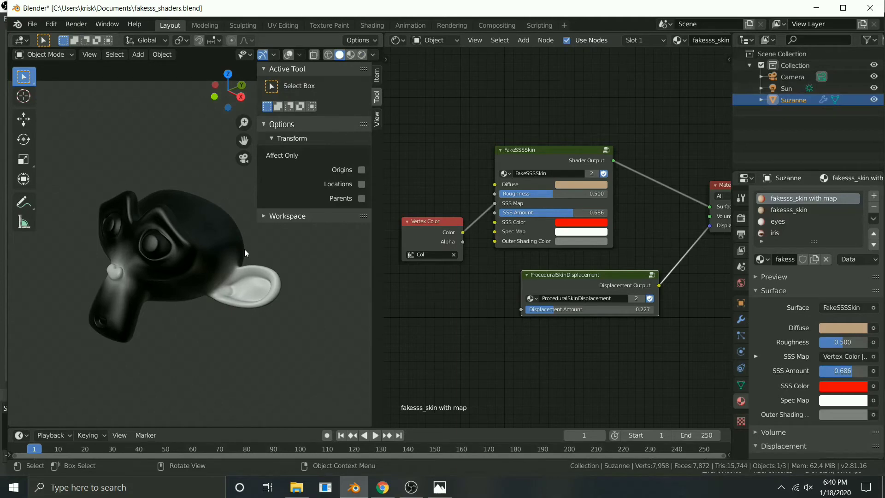
{"action": "scroll", "coordinate": [107, 297], "scroll_direction": "up", "scroll_amount": 4}
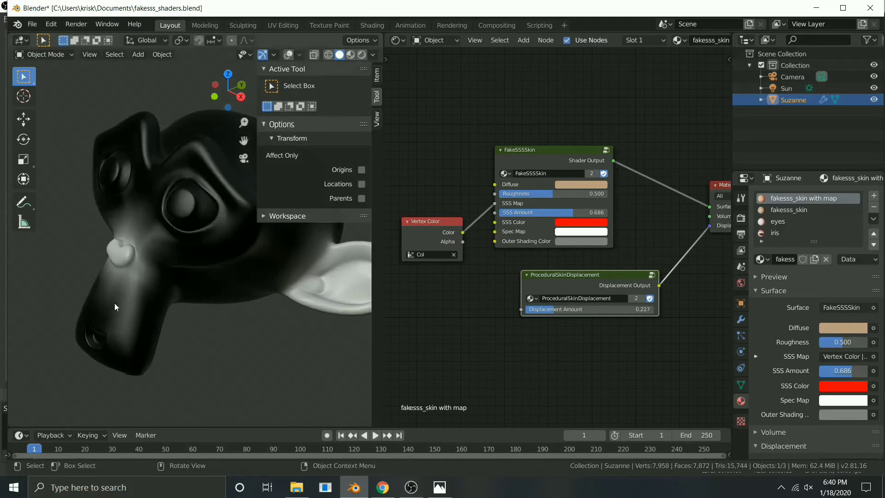
{"action": "scroll", "coordinate": [126, 263], "scroll_direction": "down", "scroll_amount": 3}
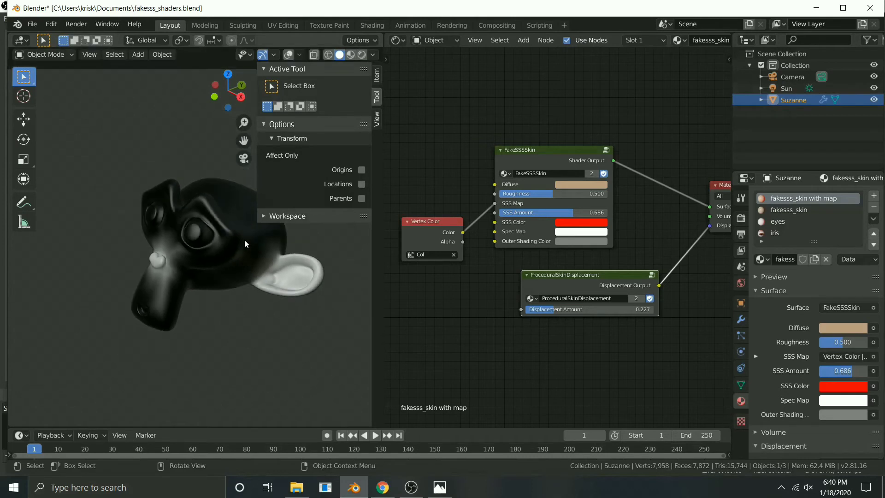
{"action": "scroll", "coordinate": [212, 249], "scroll_direction": "down", "scroll_amount": 1}
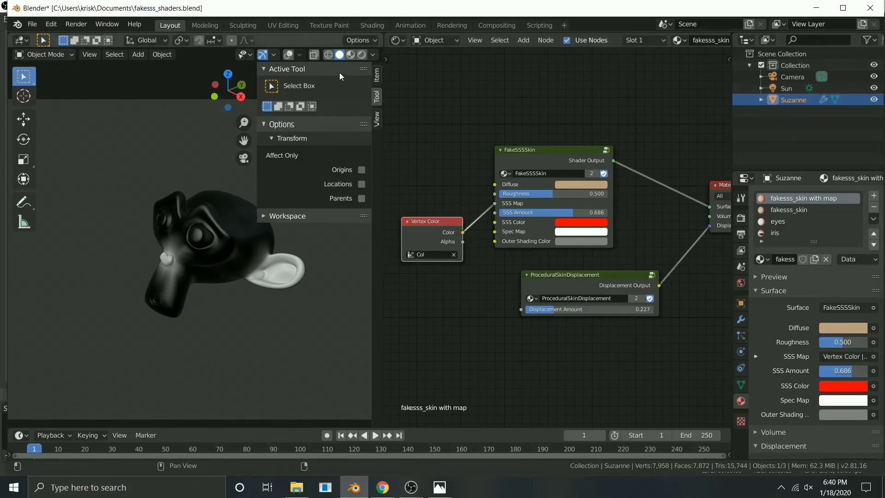
{"action": "left_click", "coordinate": [359, 55]}
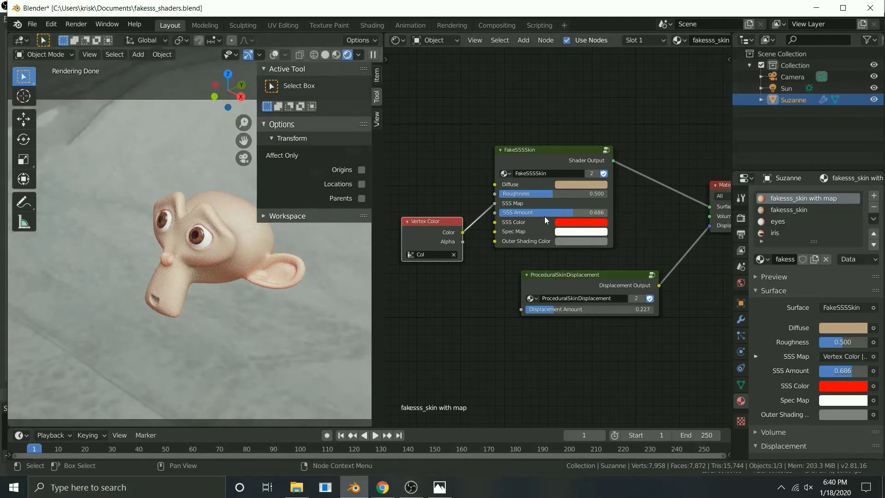
- Set the FakeSSSSkin SSS Amount to 1 and then to 0 to compare the effect
{"action": "left_click_drag", "start_coordinate": [565, 209], "coordinate": [609, 211]}
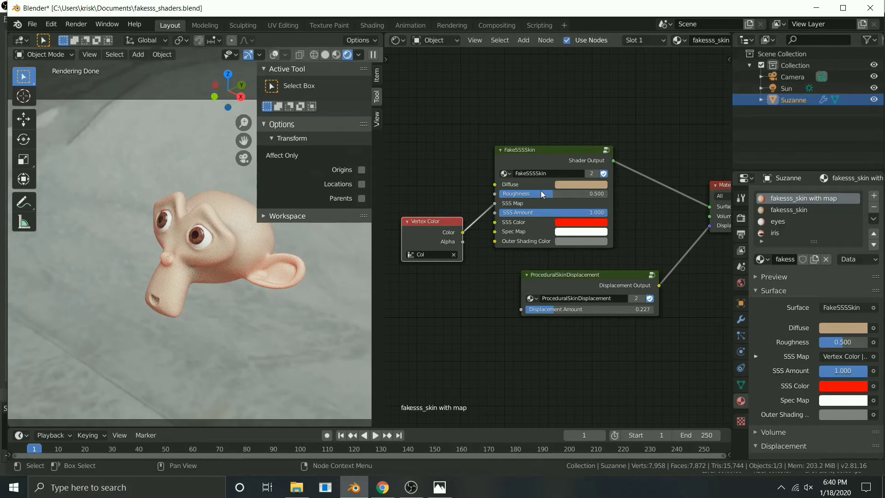
{"action": "left_click_drag", "start_coordinate": [586, 211], "coordinate": [540, 211]}
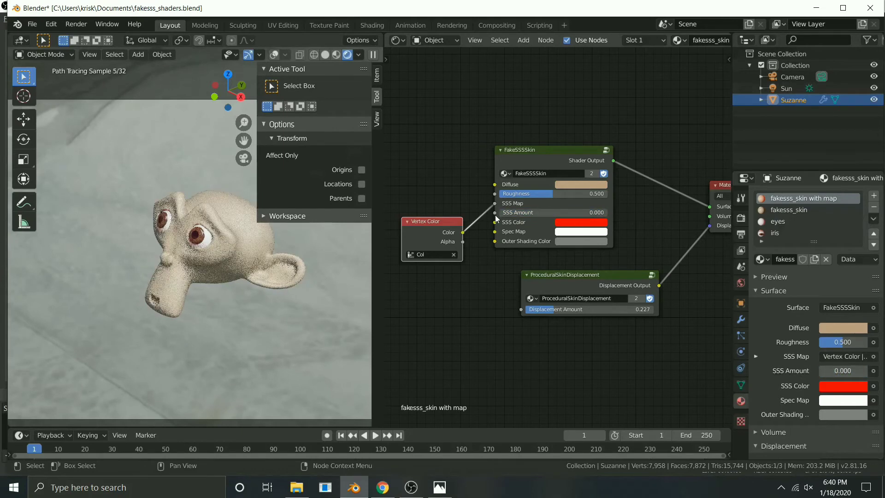
- Set the FakeSSSSkin SSS Amount to 0.5 and try blue, green and yellow as the SSS Color, ending on red
{"action": "left_click", "coordinate": [539, 211]}
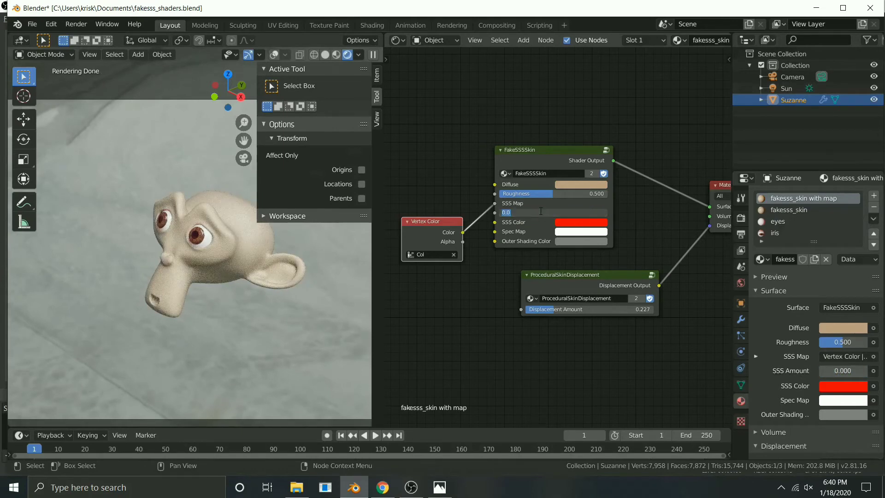
{"action": "type", "text": ".5"}
{"action": "key", "text": "Return"}
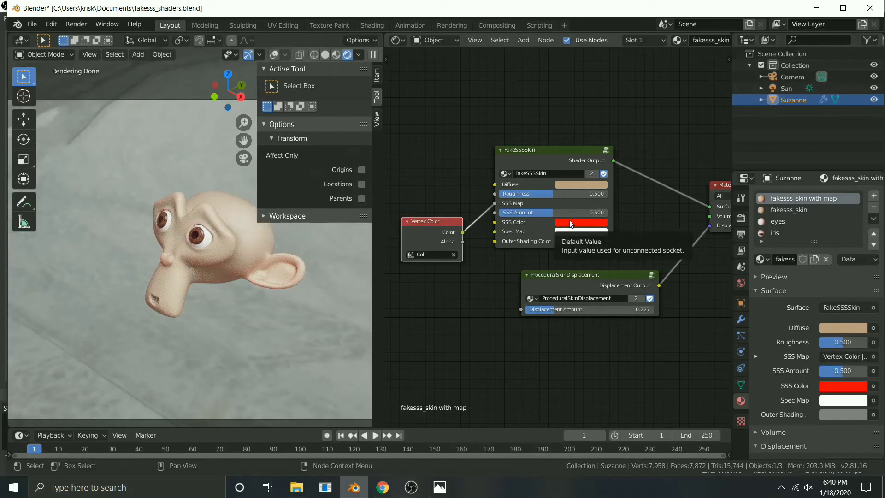
{"action": "left_click", "coordinate": [571, 224]}
{"action": "left_click_drag", "start_coordinate": [604, 142], "coordinate": [619, 108]}
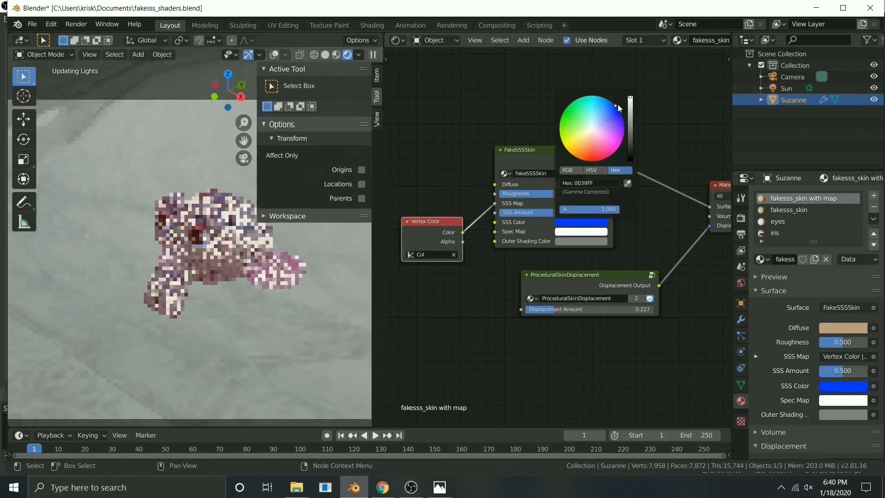
{"action": "left_click", "coordinate": [572, 103]}
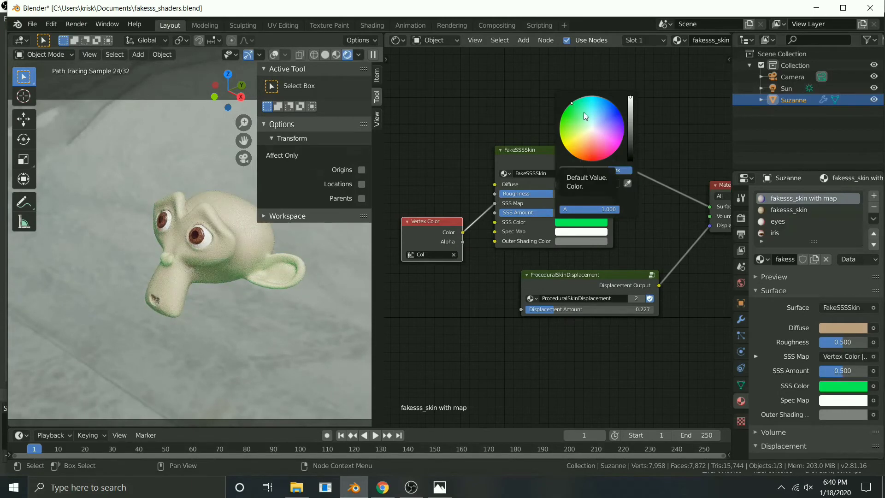
{"action": "left_click", "coordinate": [567, 148]}
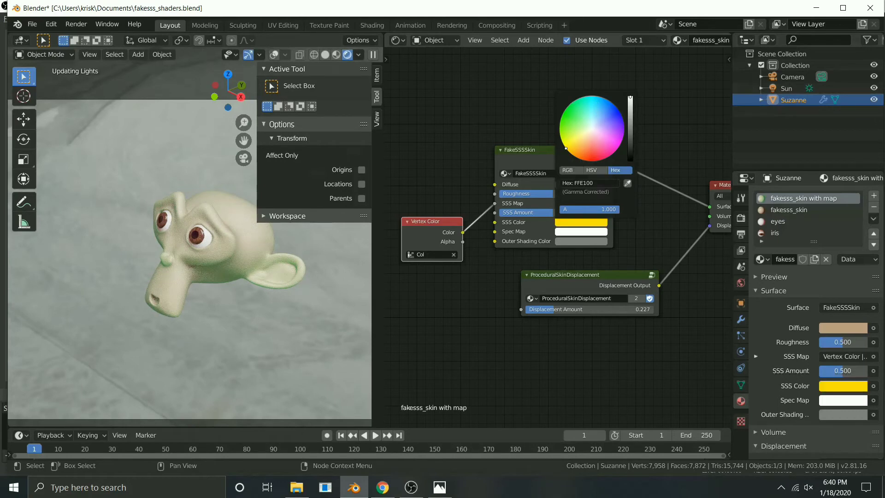
{"action": "left_click", "coordinate": [590, 161]}
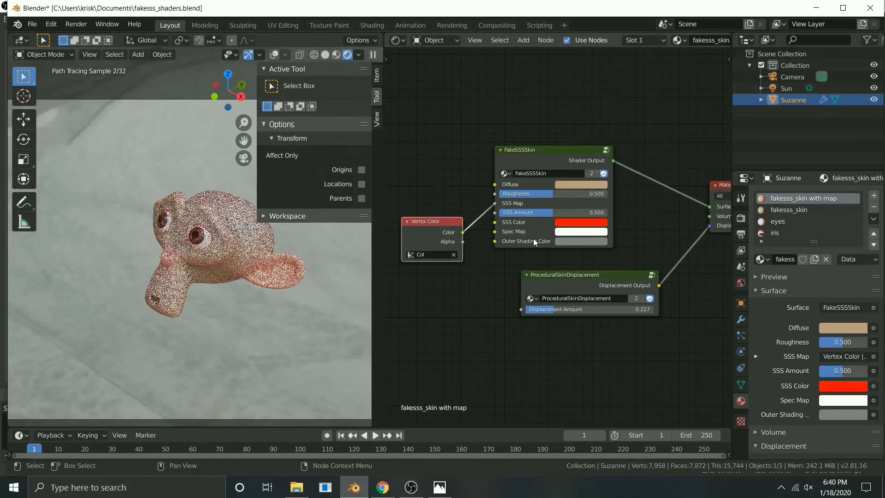
- Move the FakeSSSSkin node closer to the Material Output and align the ProceduralSkinDisplacement node beneath it
{"action": "left_click_drag", "start_coordinate": [558, 155], "coordinate": [595, 158]}
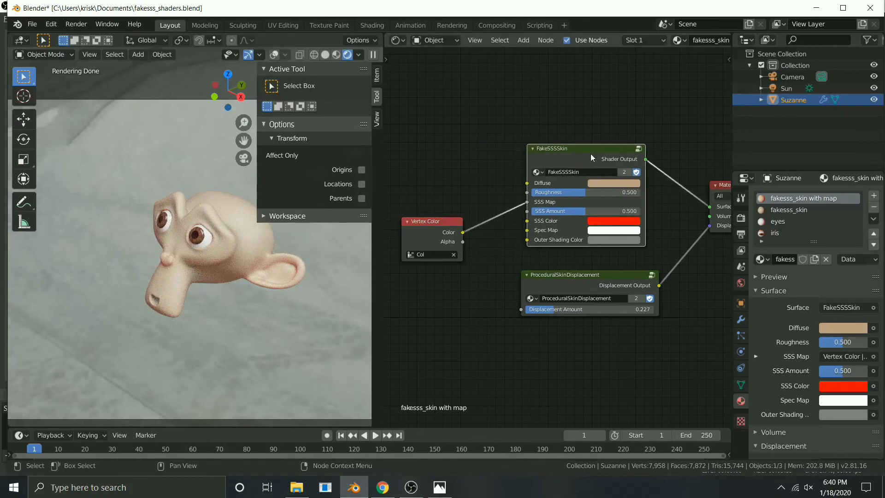
{"action": "left_click_drag", "start_coordinate": [615, 273], "coordinate": [621, 274]}
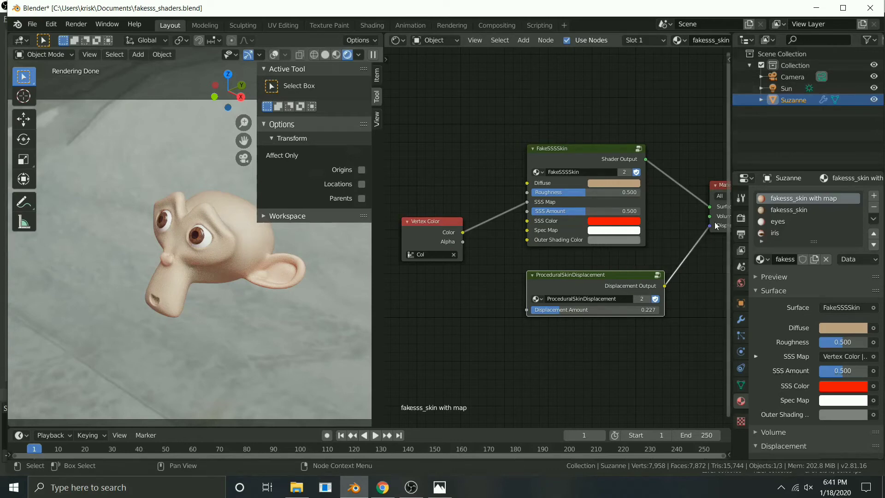
- Set the FakeSSSSkin Roughness to 0 and compare a black Spec Map with a white one, ending on white
{"action": "left_click", "coordinate": [630, 230]}
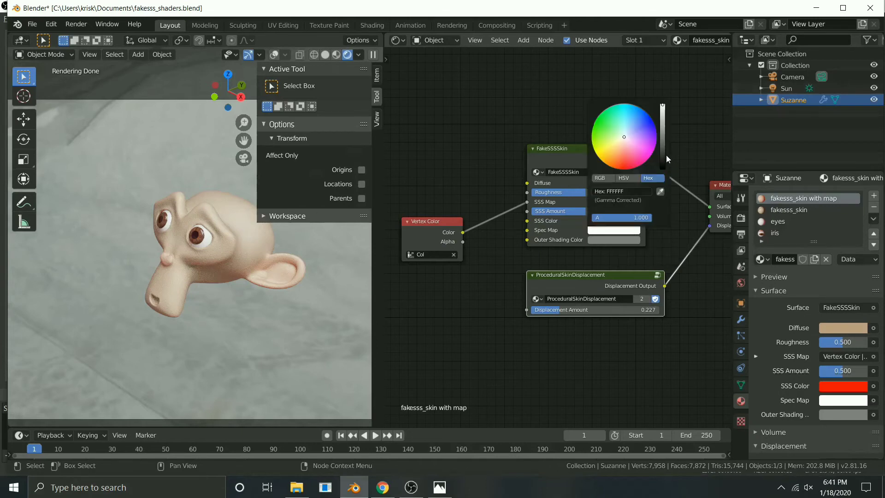
{"action": "left_click_drag", "start_coordinate": [663, 154], "coordinate": [654, 115]}
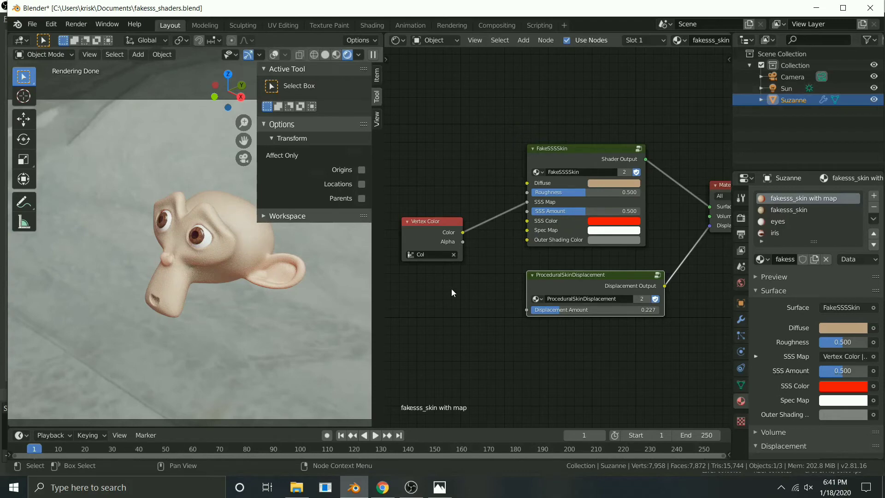
{"action": "left_click_drag", "start_coordinate": [579, 189], "coordinate": [548, 189]}
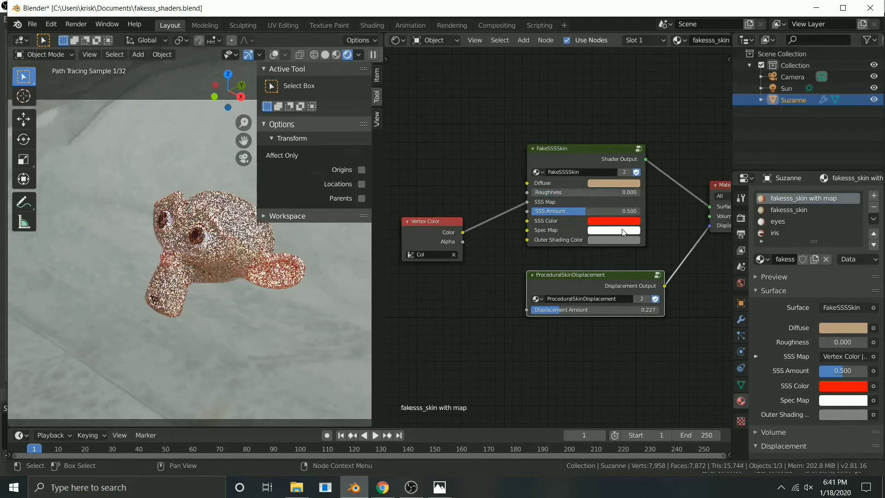
{"action": "left_click", "coordinate": [621, 230]}
{"action": "left_click", "coordinate": [662, 163]}
{"action": "left_click_drag", "start_coordinate": [662, 162], "coordinate": [656, 172]}
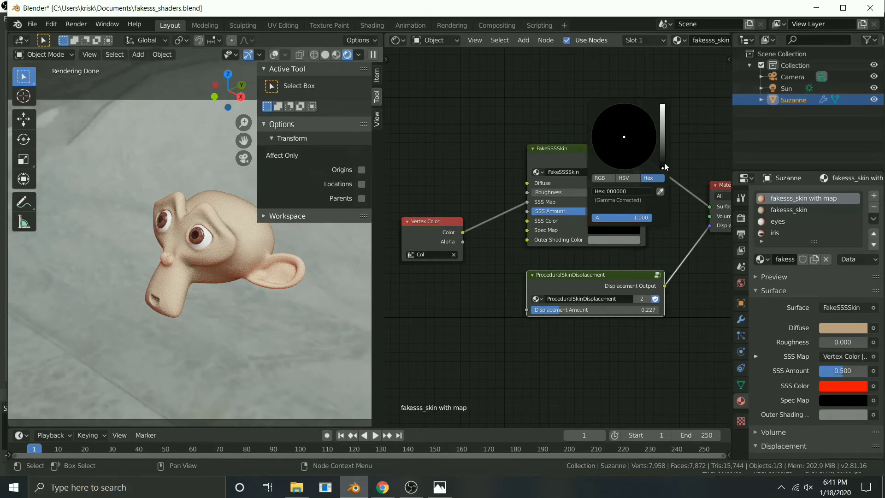
{"action": "left_click_drag", "start_coordinate": [664, 162], "coordinate": [663, 113]}
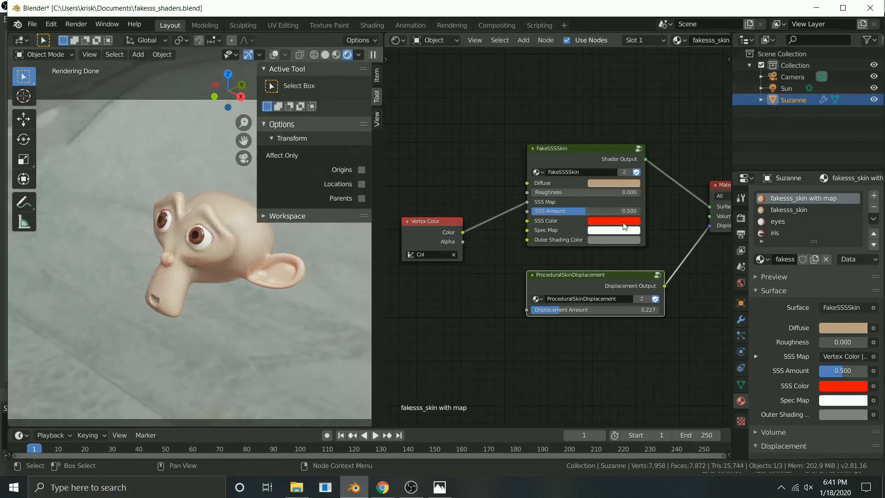
- Hide the viewport sidebar and test the FakeSSSSkin Outer Shading Color at black, ending on white
{"action": "key", "text": "n"}
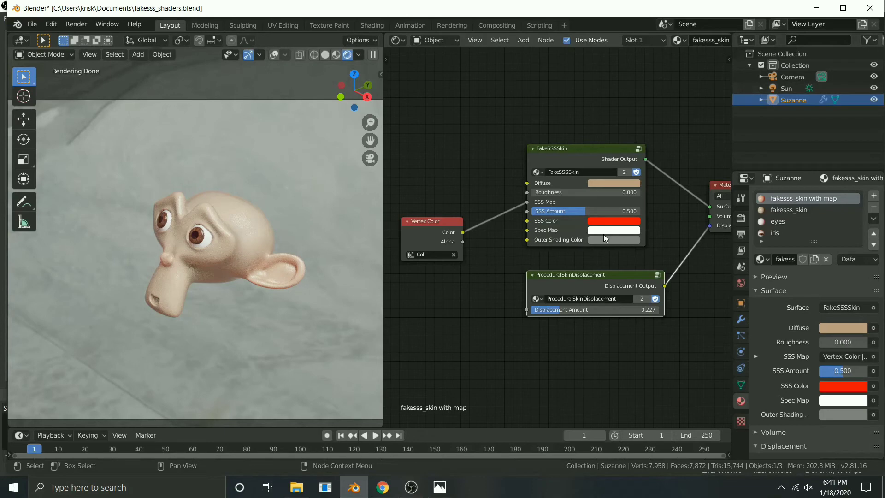
{"action": "left_click", "coordinate": [627, 238]}
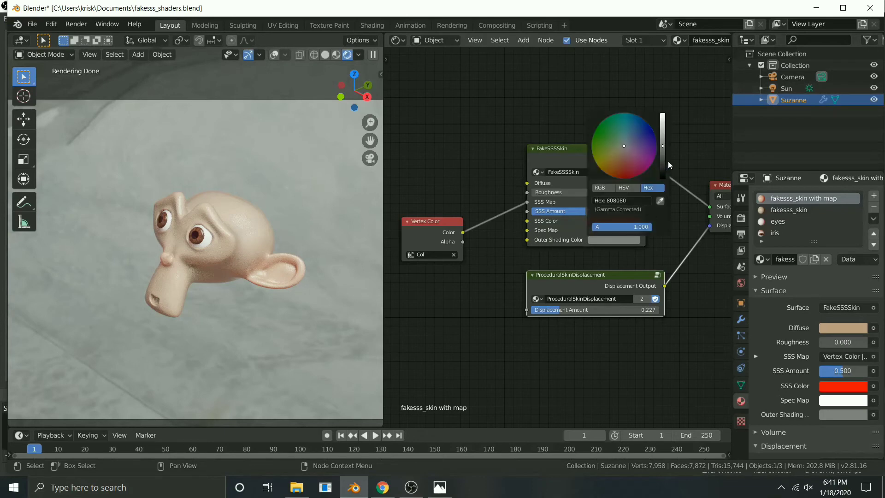
{"action": "left_click_drag", "start_coordinate": [663, 159], "coordinate": [662, 184]}
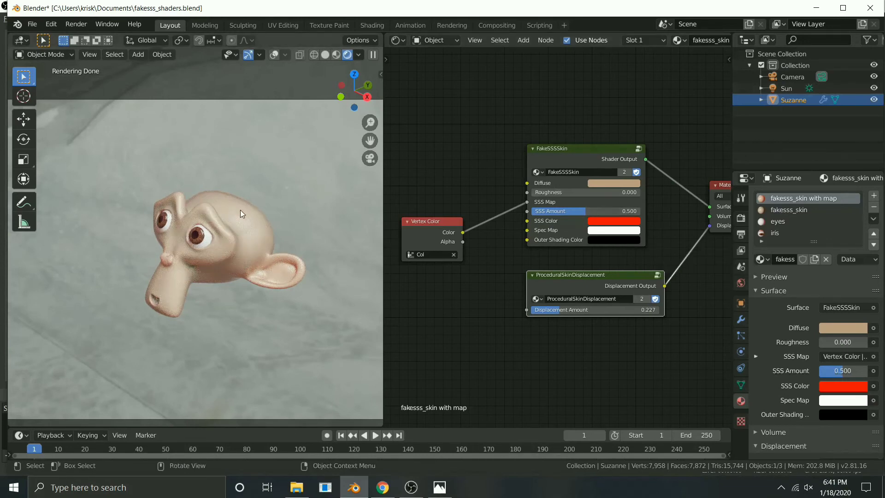
{"action": "left_click", "coordinate": [605, 239]}
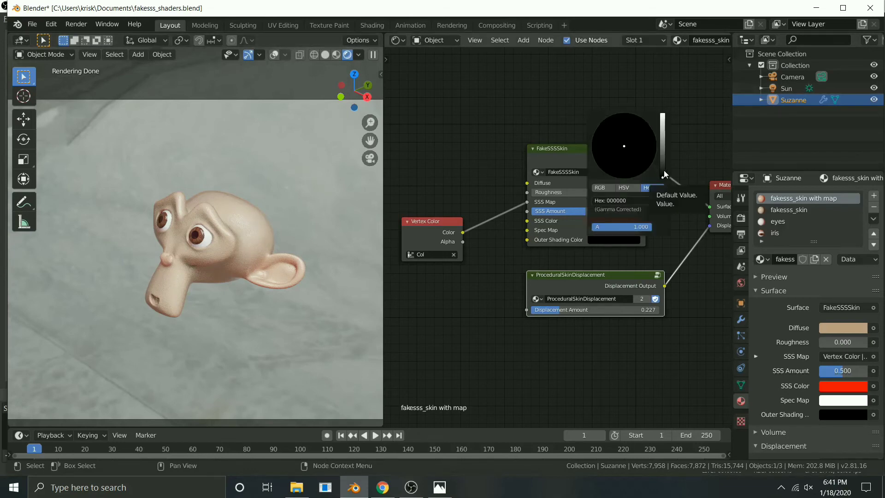
{"action": "left_click_drag", "start_coordinate": [664, 174], "coordinate": [662, 115]}
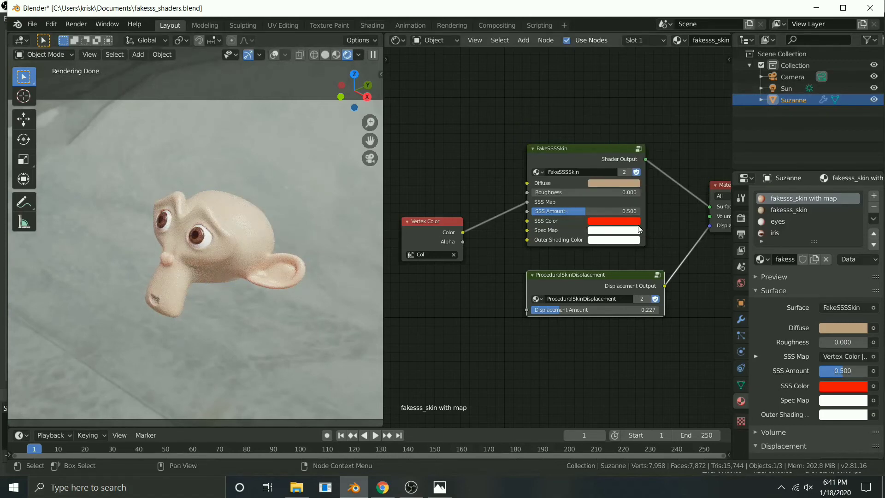
- Set the FakeSSSSkin SSS Amount to 1 and try a bright green Diffuse colour
{"action": "left_click_drag", "start_coordinate": [592, 211], "coordinate": [641, 211]}
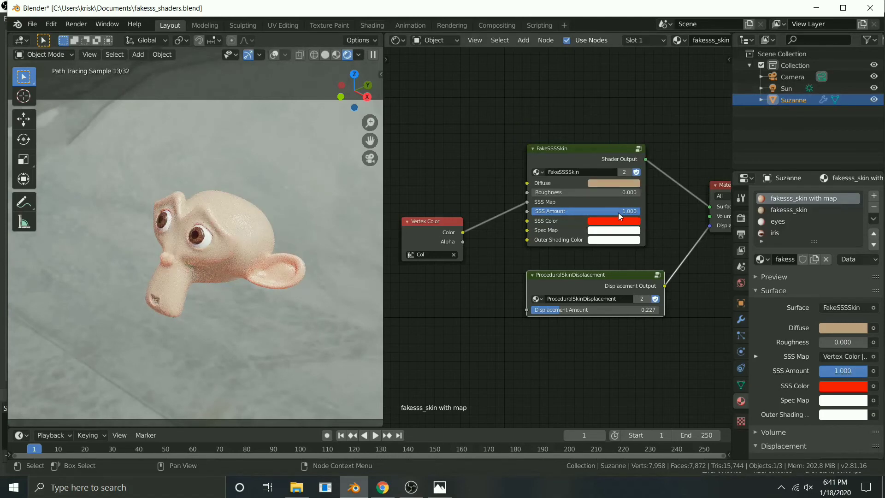
{"action": "left_click", "coordinate": [602, 183]}
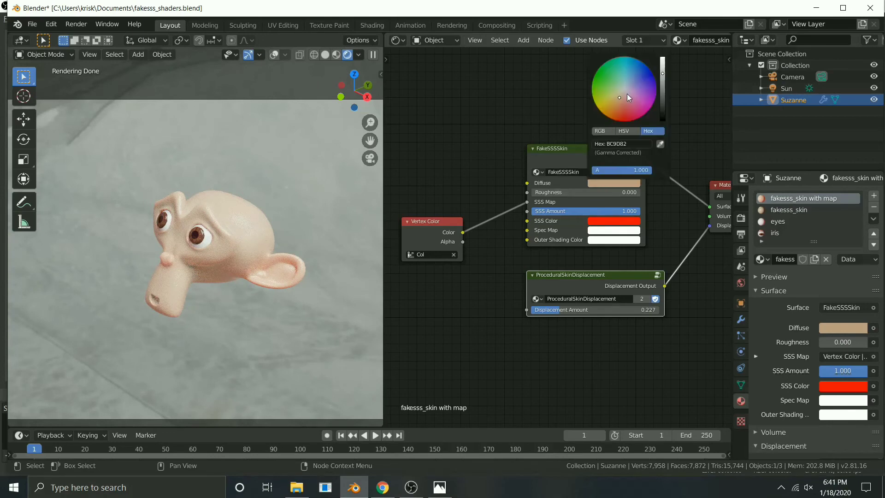
{"action": "left_click", "coordinate": [600, 66]}
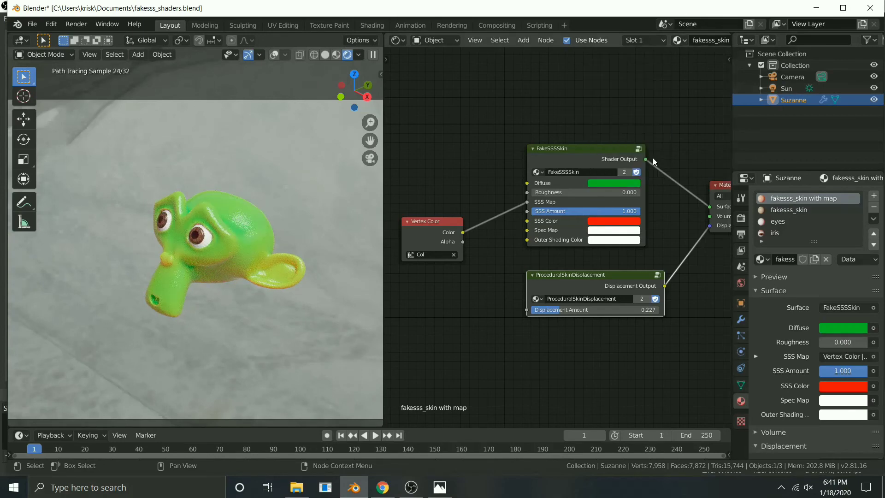
{"action": "left_click", "coordinate": [629, 184]}
{"action": "left_click_drag", "start_coordinate": [663, 91], "coordinate": [664, 65]}
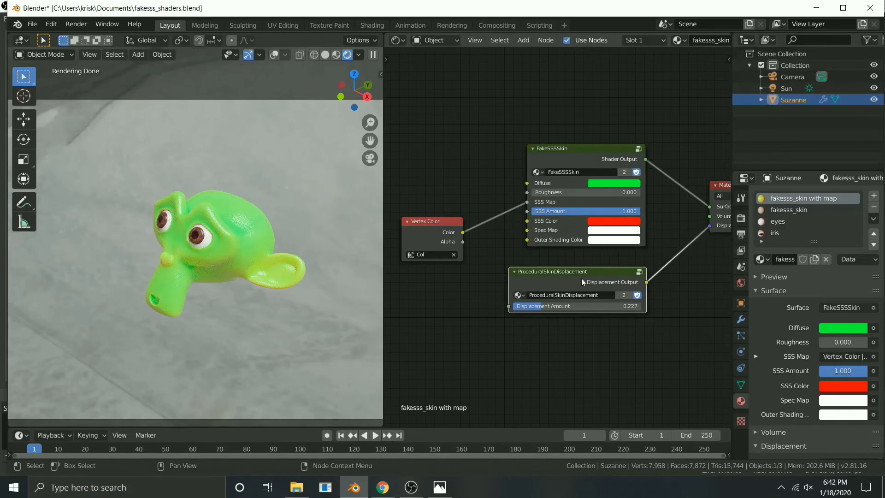
- Change the FakeSSSSkin Diffuse to a light orange skin tone and set the Roughness to 0.288
{"action": "middle_click_drag", "start_coordinate": [613, 280], "coordinate": [579, 275]}
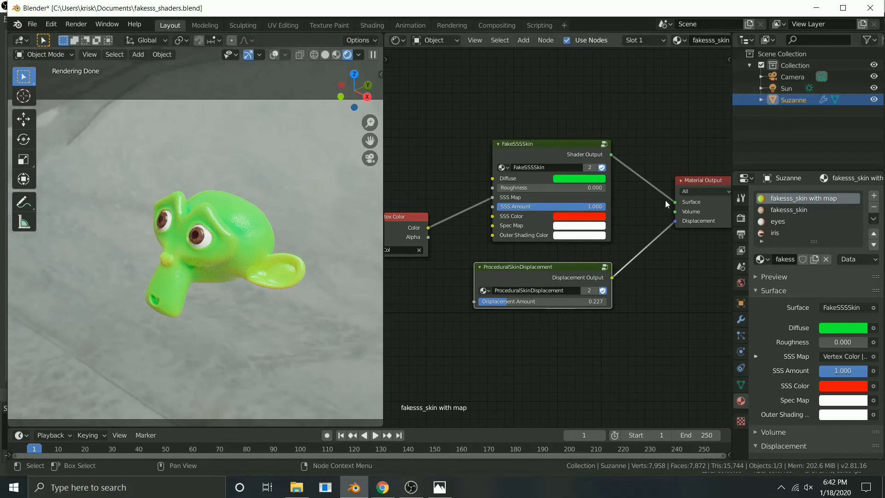
{"action": "left_click", "coordinate": [588, 178]}
{"action": "left_click", "coordinate": [581, 96]}
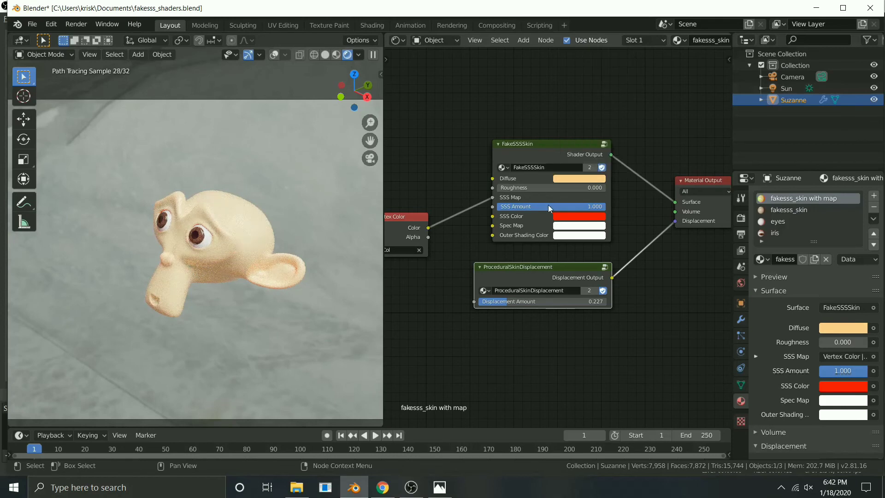
{"action": "left_click_drag", "start_coordinate": [521, 187], "coordinate": [551, 188]}
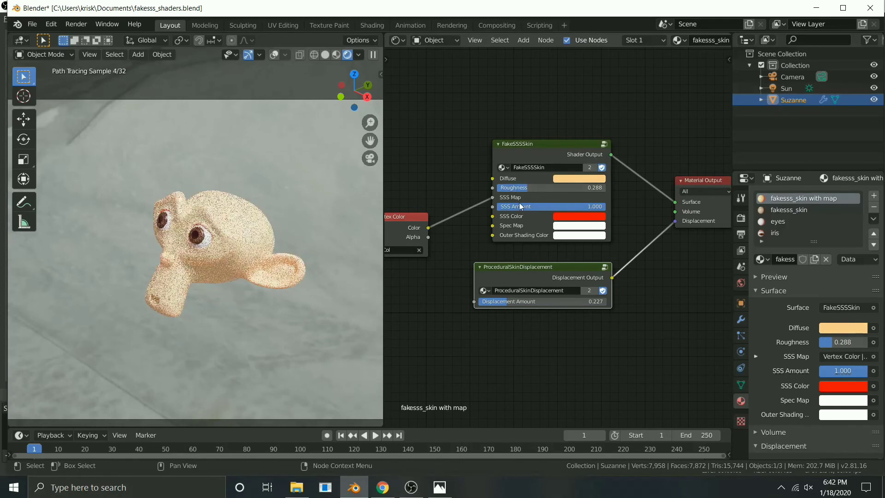
- Set the FakeSSSSkin Diffuse to the muted brown A37D74 and the SSS Amount to 0.508
{"action": "left_click", "coordinate": [579, 178]}
{"action": "left_click", "coordinate": [583, 102]}
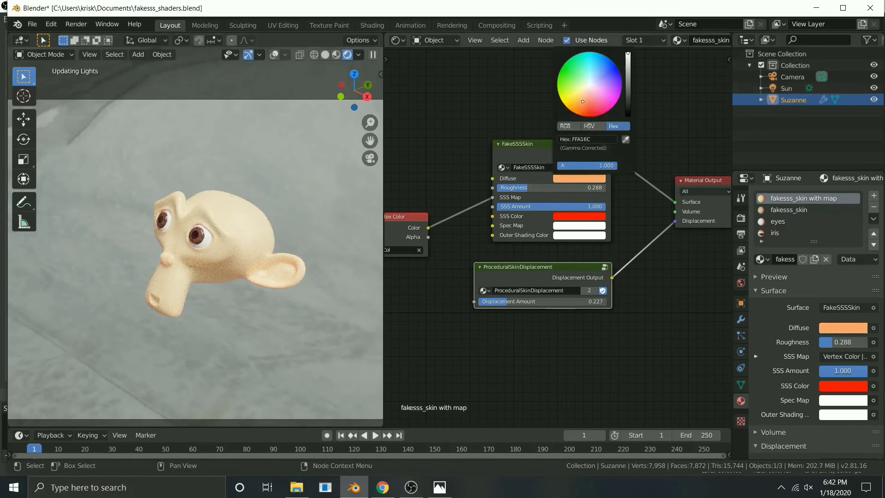
{"action": "left_click", "coordinate": [587, 93]}
{"action": "left_click", "coordinate": [626, 75]}
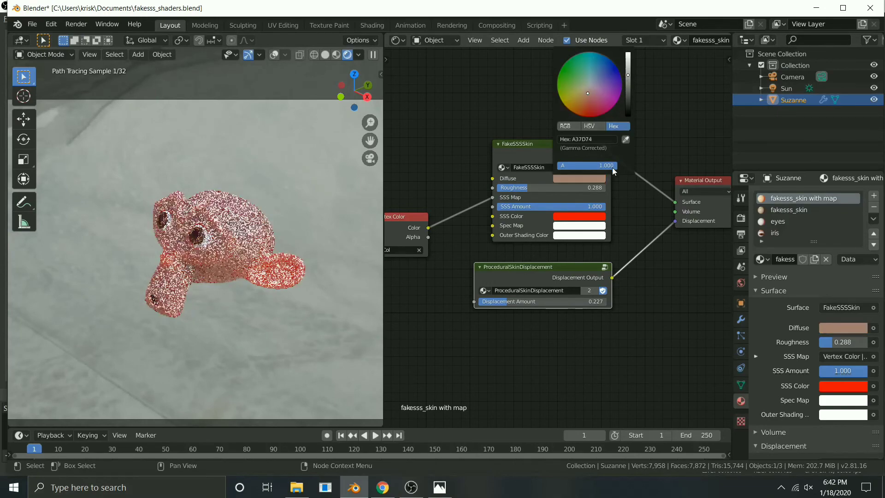
{"action": "left_click_drag", "start_coordinate": [591, 205], "coordinate": [538, 206]}
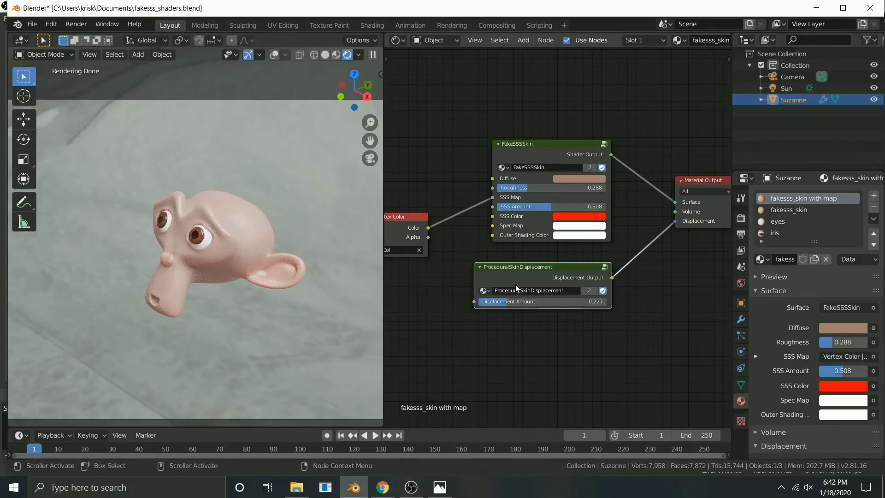
- Compare the ProceduralSkinDisplacement Displacement Amount at 0 and 1 on the skin around the eye, ending on 1
{"action": "left_click_drag", "start_coordinate": [516, 285], "coordinate": [525, 285]}
{"action": "scroll", "coordinate": [267, 214], "scroll_direction": "up", "scroll_amount": 8}
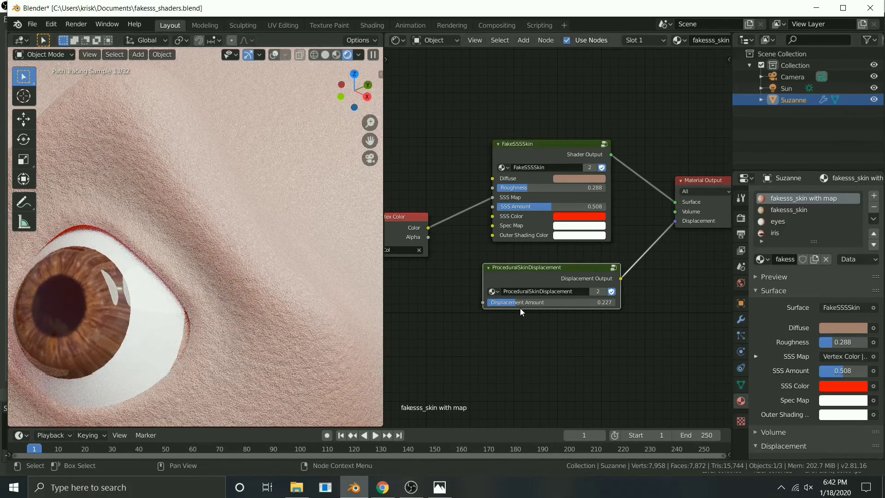
{"action": "left_click_drag", "start_coordinate": [523, 302], "coordinate": [471, 305]}
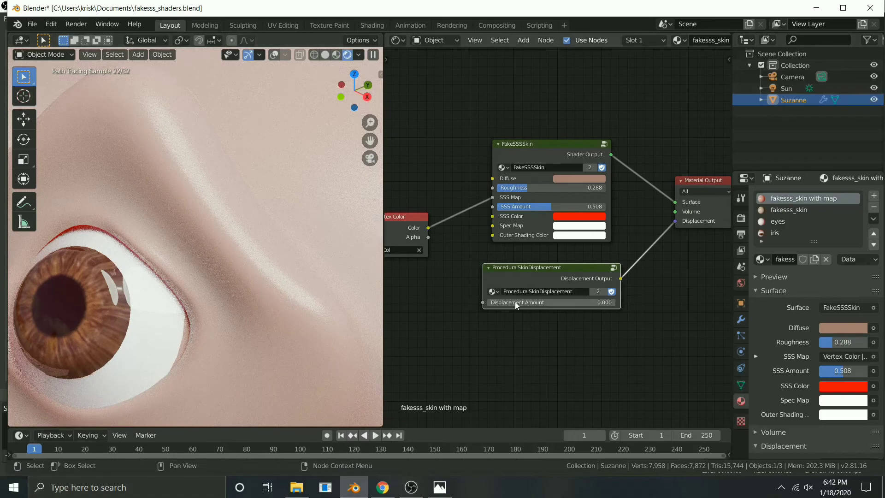
{"action": "left_click_drag", "start_coordinate": [512, 305], "coordinate": [617, 304]}
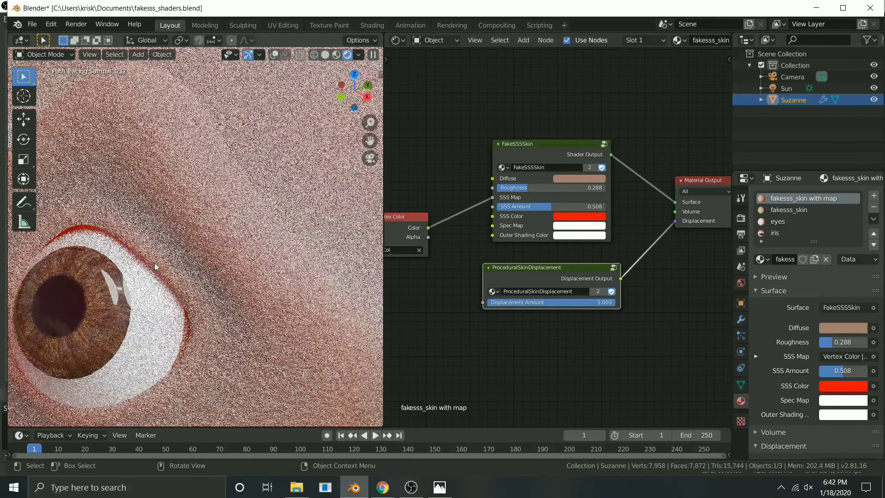
{"action": "scroll", "coordinate": [322, 253], "scroll_direction": "down", "scroll_amount": 1}
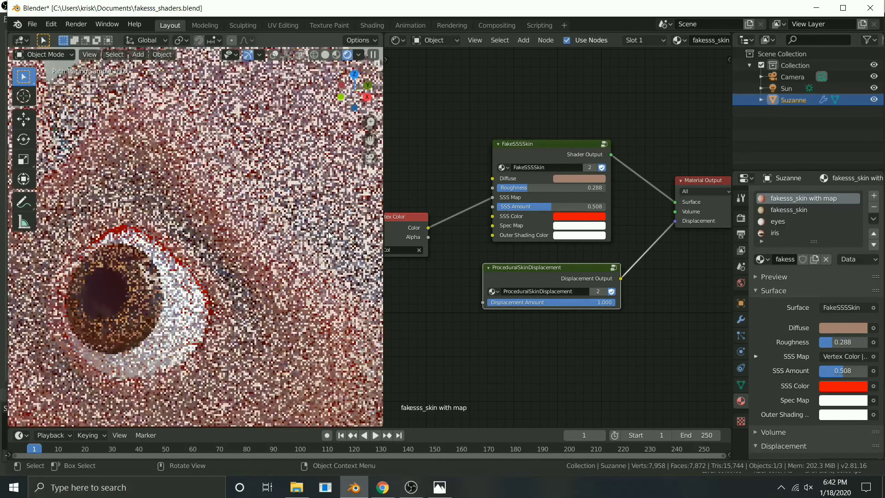
{"action": "scroll", "coordinate": [329, 234], "scroll_direction": "down", "scroll_amount": 4}
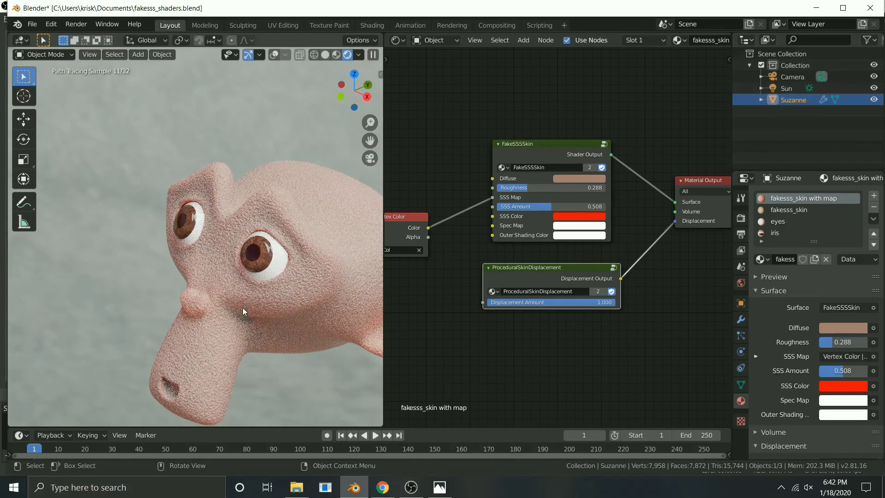
{"action": "scroll", "coordinate": [253, 302], "scroll_direction": "down", "scroll_amount": 1}
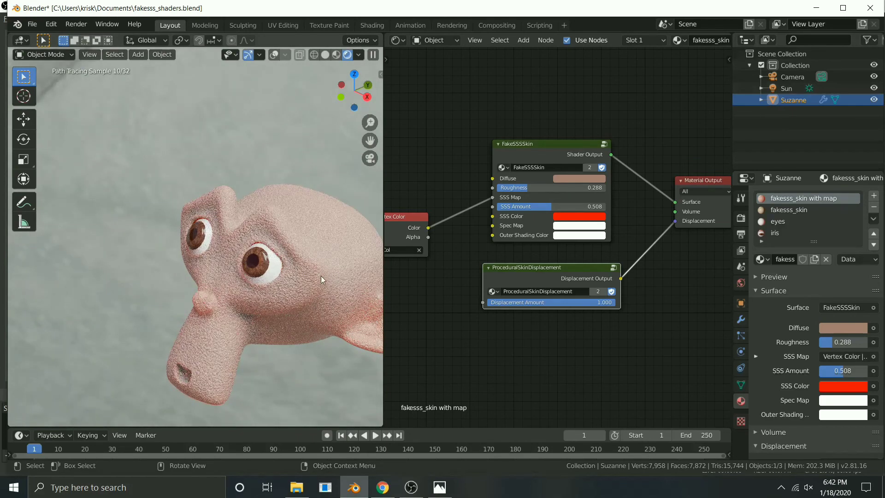
{"action": "key", "text": "r"}
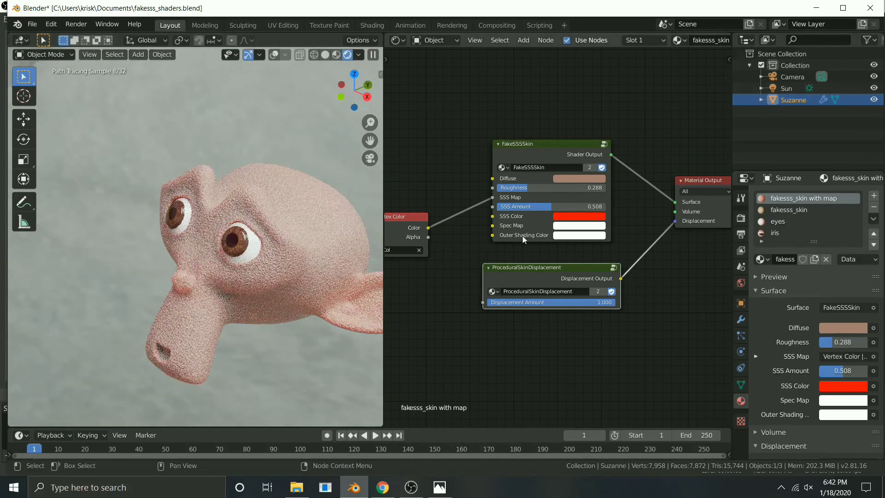
- Try a Displacement Amount of 0.5 on the ProceduralSkinDisplacement node and inspect the skin on Suzanne's head
{"action": "left_click", "coordinate": [344, 192]}
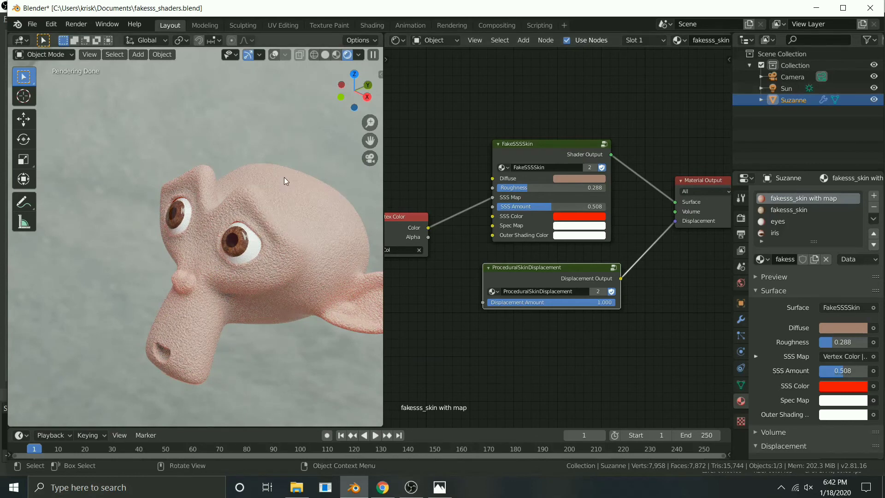
{"action": "double_click", "coordinate": [579, 302]}
{"action": "type", "text": "0.5"}
{"action": "key", "text": "Return"}
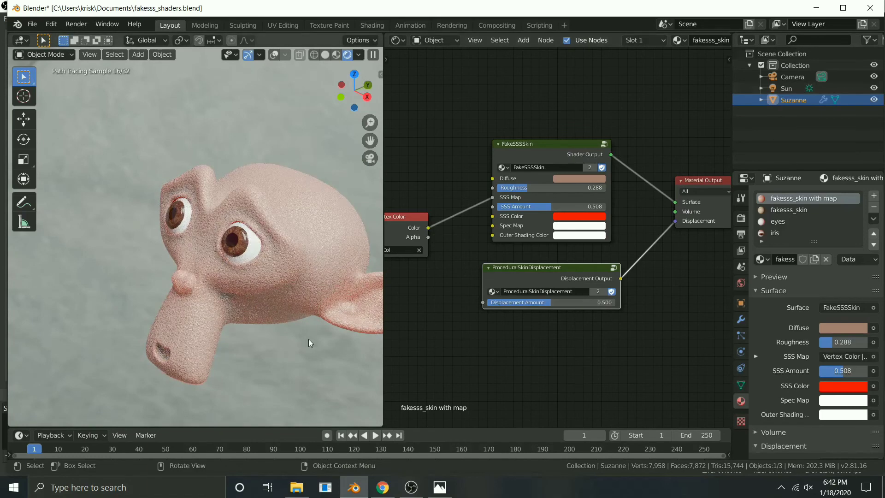
{"action": "mouse_move", "coordinate": [338, 282]}
{"action": "middle_mouse_down"}
{"action": "mouse_move", "coordinate": [425, 380]}
{"action": "mouse_move", "coordinate": [284, 285]}
{"action": "middle_mouse_up"}
{"action": "middle_click_drag", "start_coordinate": [297, 336], "coordinate": [297, 336]}
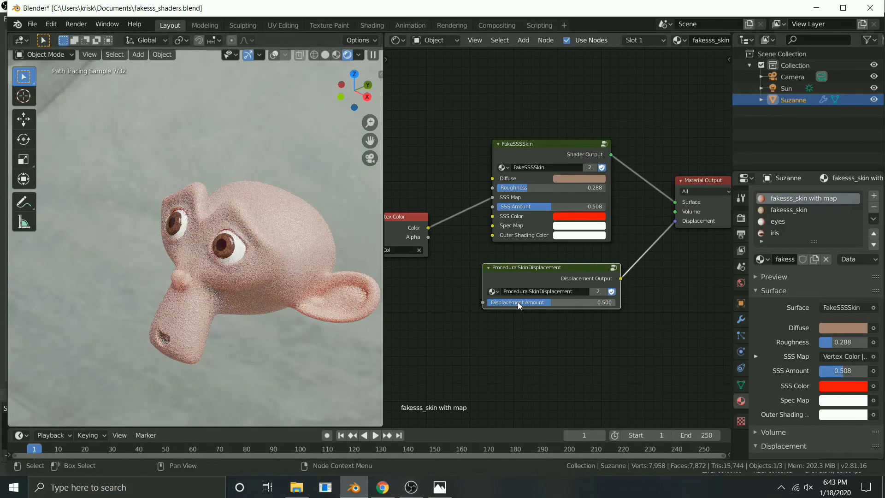
- Try a lower ProceduralSkinDisplacement Displacement Amount of 0.2
{"action": "left_click", "coordinate": [560, 299]}
{"action": "type", "text": "."}
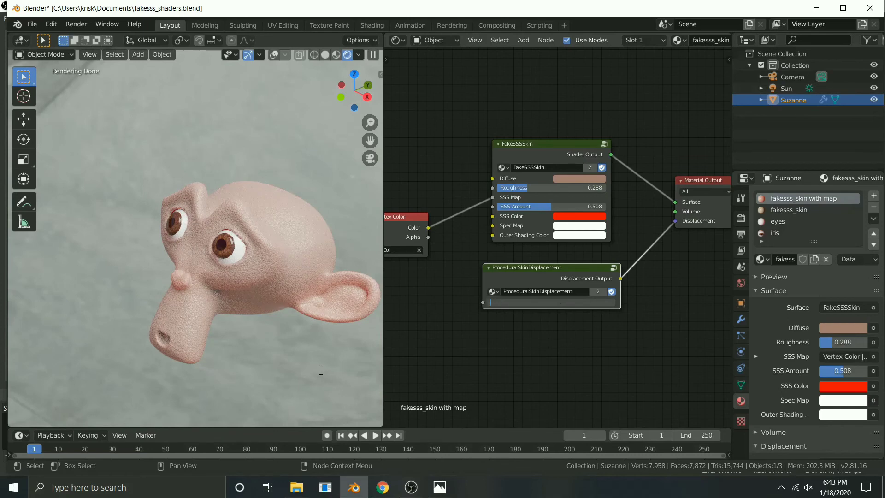
{"action": "type", "text": "200"}
{"action": "key", "text": "Return"}
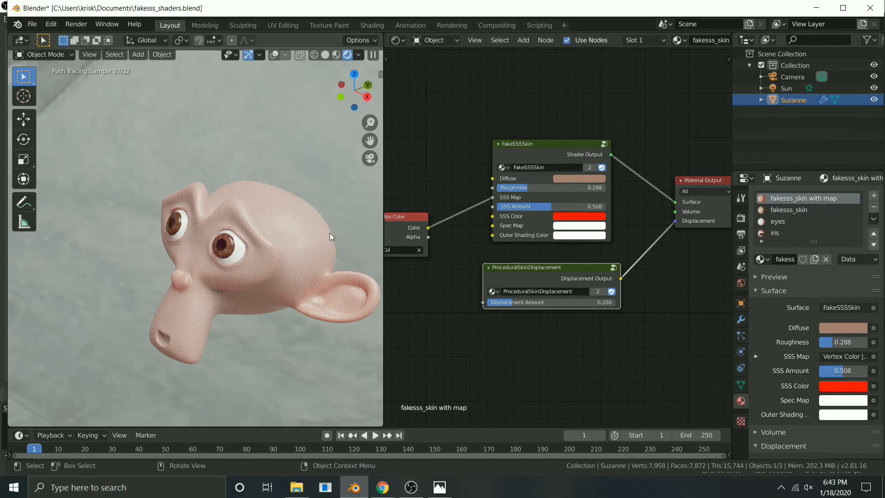
- Reset the ProceduralSkinDisplacement Displacement Amount to 0 and view the whole head without skin bumps
{"action": "key", "text": "BackSpace"}
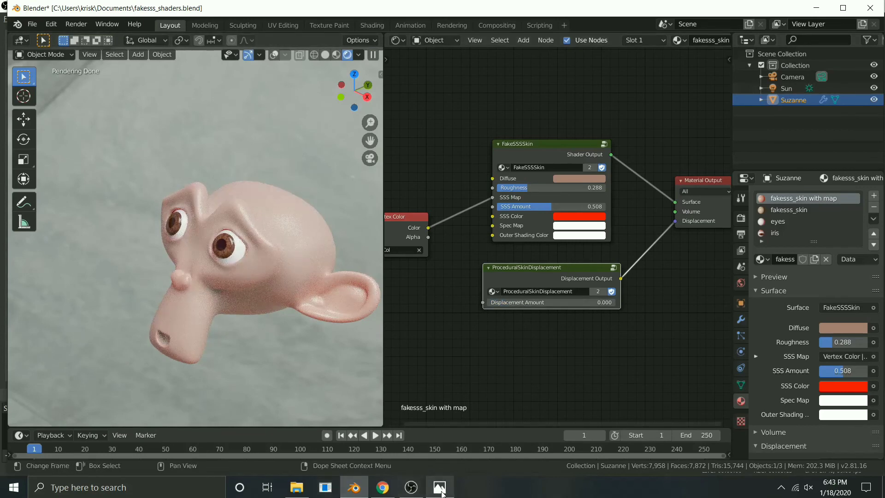
{"action": "mouse_move", "coordinate": [442, 492]}
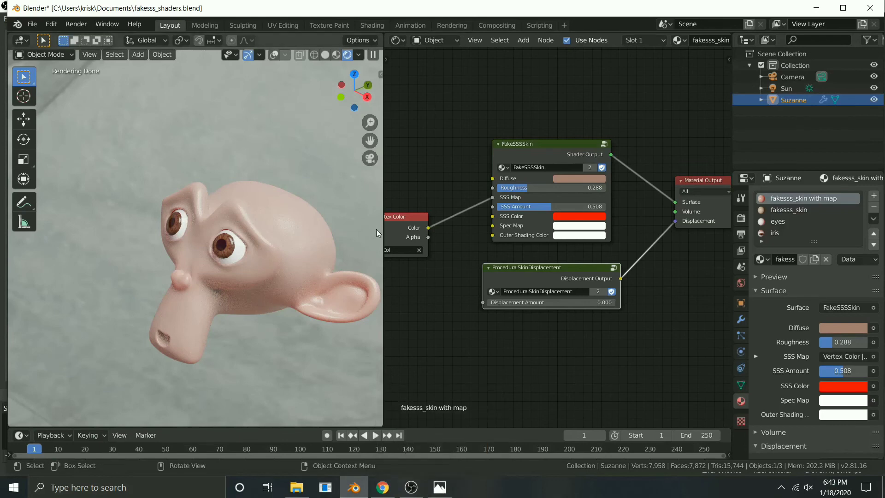
{"action": "scroll", "coordinate": [269, 258], "scroll_direction": "down", "scroll_amount": 3}
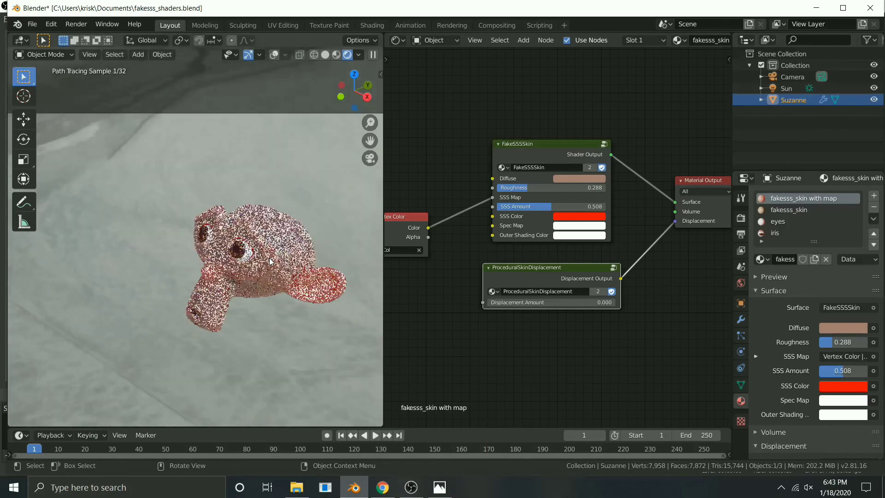
{"action": "scroll", "coordinate": [261, 238], "scroll_direction": "down", "scroll_amount": 1}
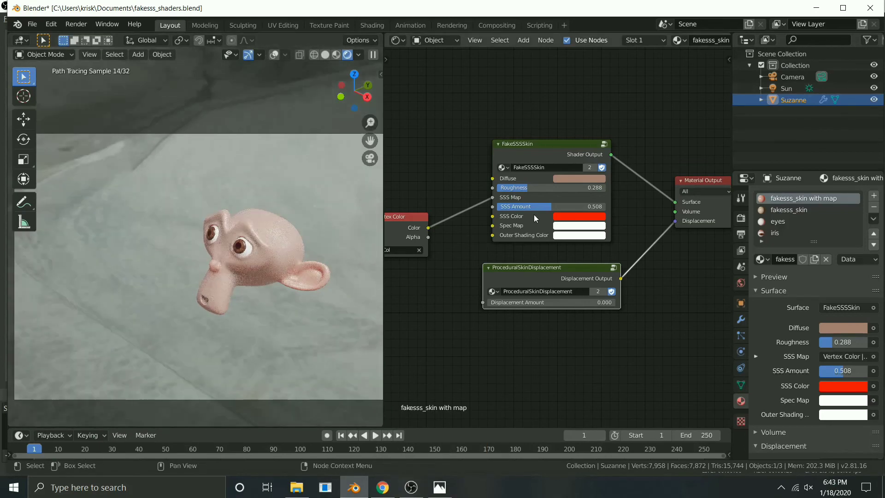
{"action": "scroll", "coordinate": [548, 222], "scroll_direction": "down", "scroll_amount": 1}
{"action": "middle_click_drag", "start_coordinate": [553, 240], "coordinate": [587, 239]}
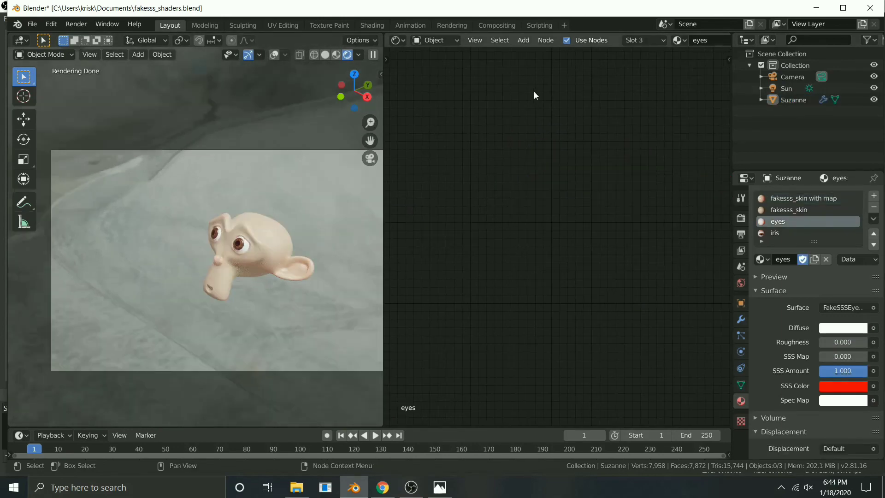
- Show all nodes of the eyes material, including FakeSSSEyeWhite, and look at Suzanne's eyes in the render
{"action": "left_click", "coordinate": [474, 42]}
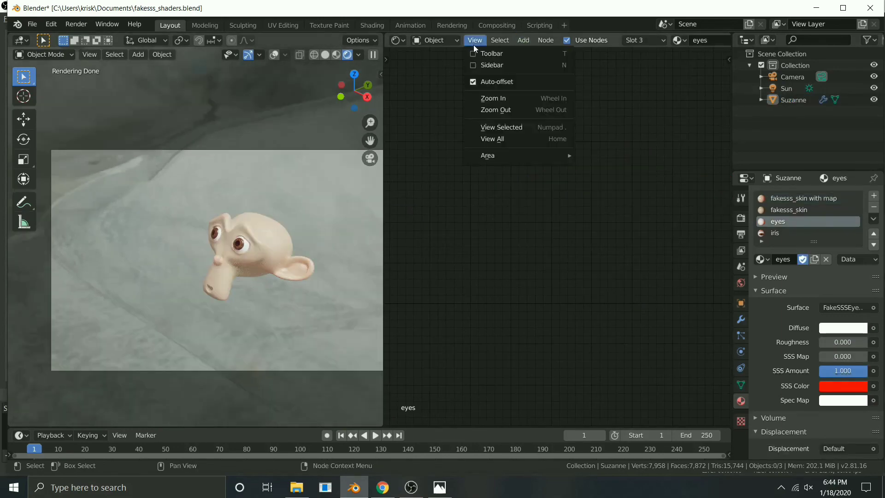
{"action": "left_click", "coordinate": [519, 137]}
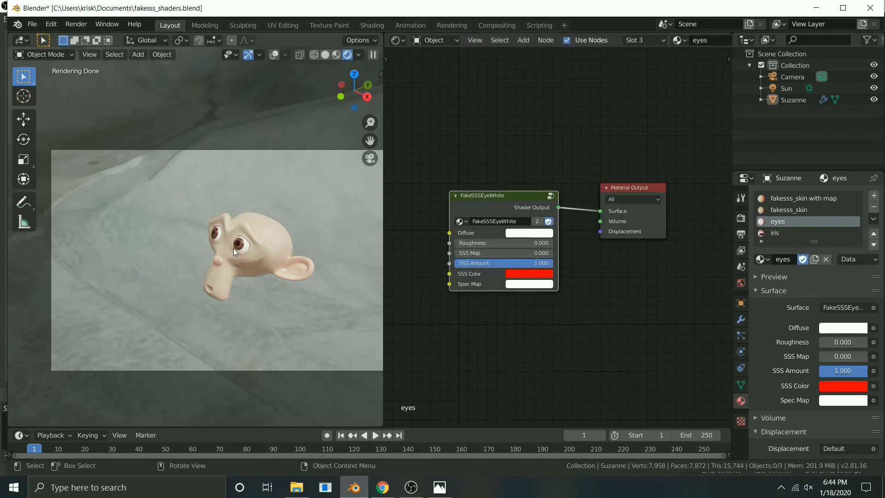
{"action": "middle_click_drag", "start_coordinate": [234, 248], "coordinate": [239, 245]}
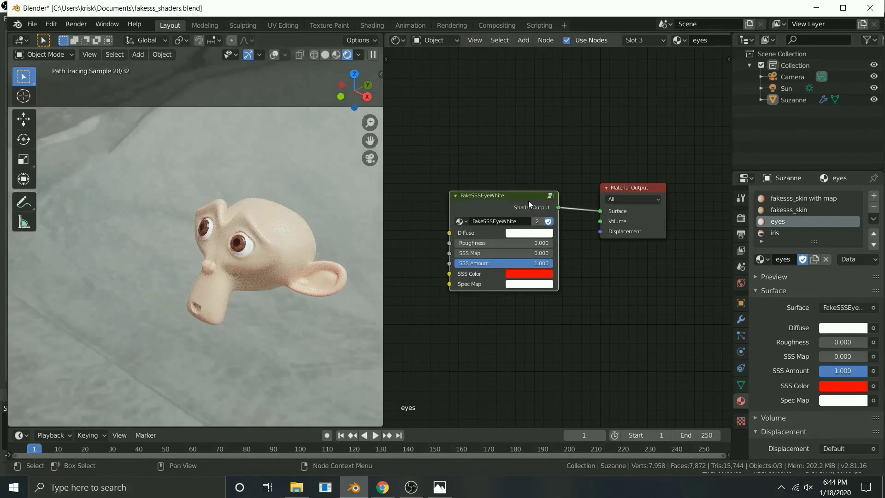
- Show all nodes of the "fakesss_skin with map" material to compare its FakeSSSSkin inputs with the eye shader
{"action": "left_click", "coordinate": [816, 197]}
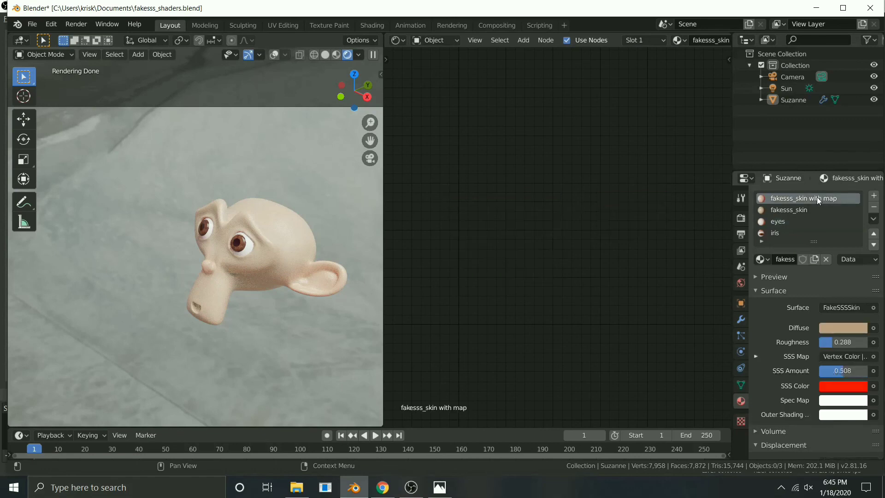
{"action": "left_click", "coordinate": [476, 41]}
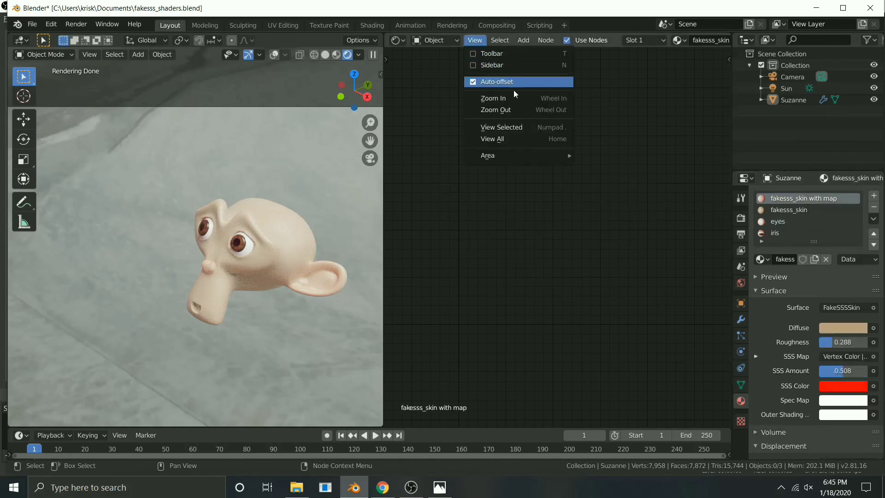
{"action": "left_click", "coordinate": [526, 138]}
{"action": "scroll", "coordinate": [562, 199], "scroll_direction": "up", "scroll_amount": 1}
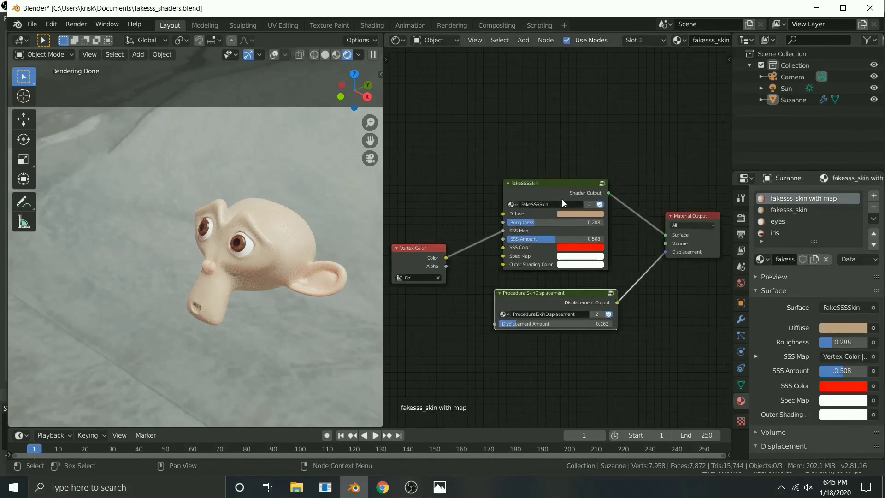
- Return to the eyes material's full node setup and examine the eye whites on Suzanne up close
{"action": "left_click", "coordinate": [789, 221]}
{"action": "left_click", "coordinate": [472, 44]}
{"action": "left_click", "coordinate": [521, 138]}
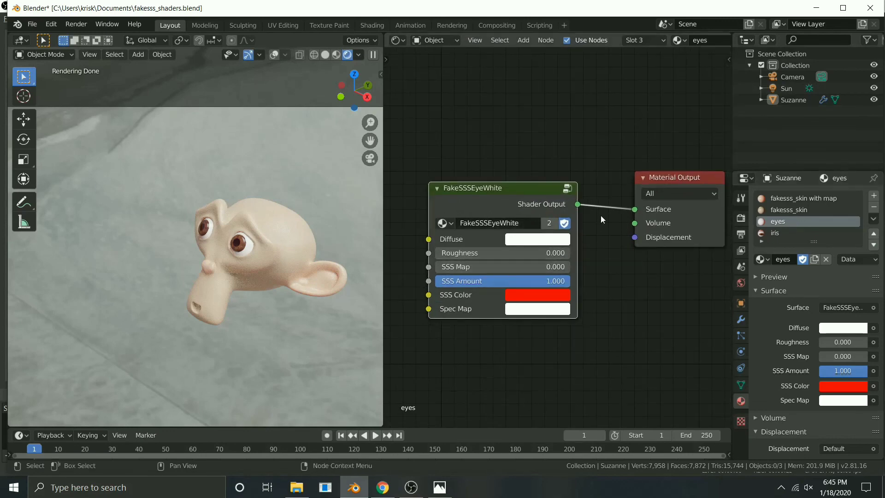
{"action": "mouse_move", "coordinate": [242, 233]}
{"action": "middle_mouse_down"}
{"action": "mouse_move", "coordinate": [228, 247]}
{"action": "mouse_move", "coordinate": [284, 215]}
{"action": "middle_mouse_up"}
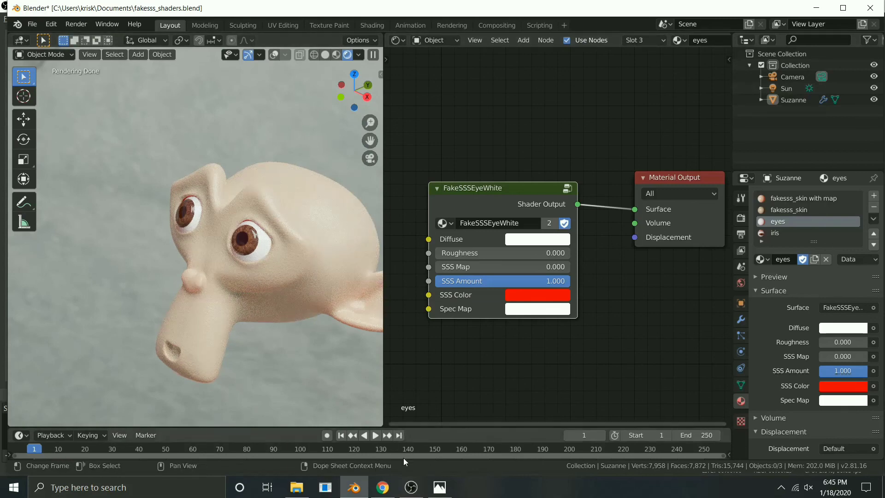
- Switch to the Photos app and view the example renders fakessschristmas.jpg and fakesssemily.png
{"action": "left_click", "coordinate": [440, 487]}
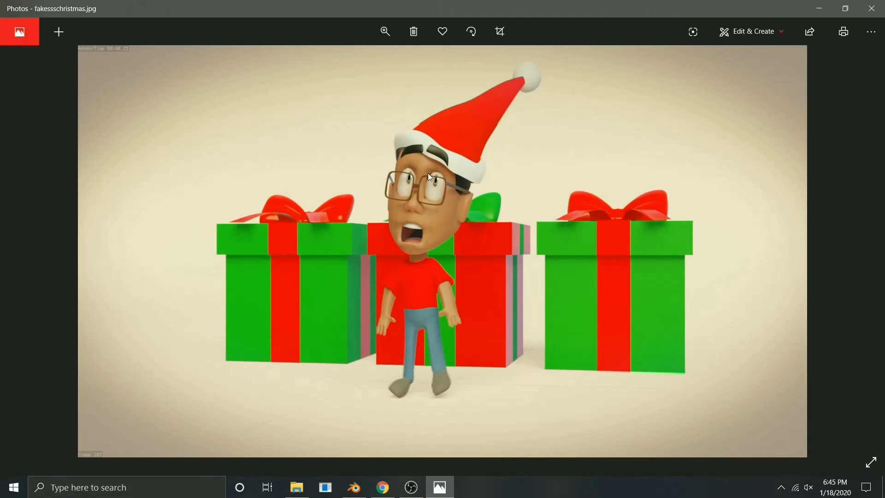
{"action": "key", "text": "Right"}
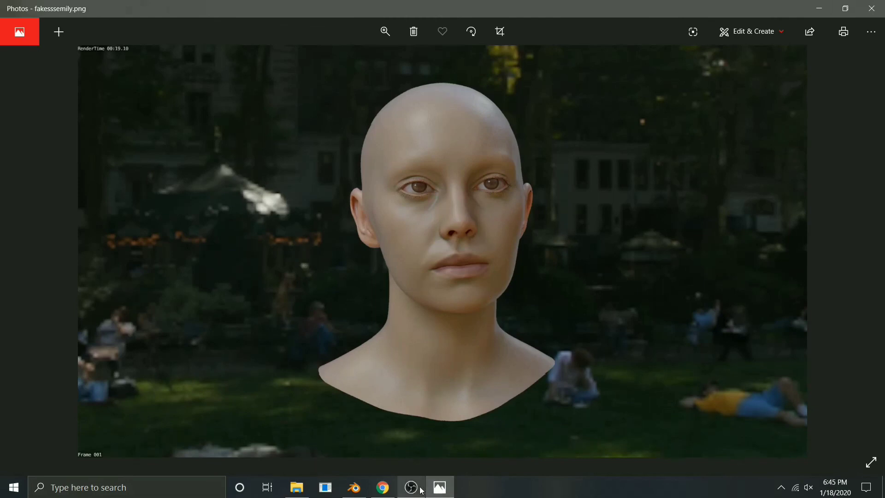
{"action": "mouse_move", "coordinate": [421, 490]}
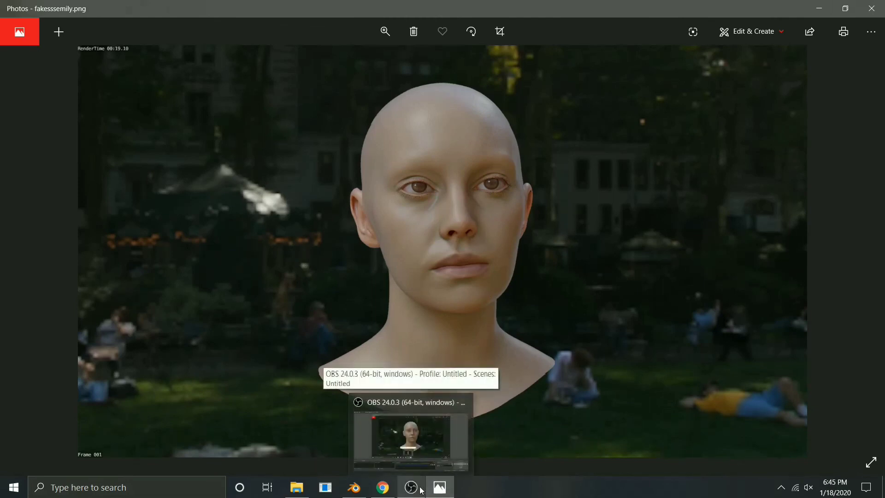